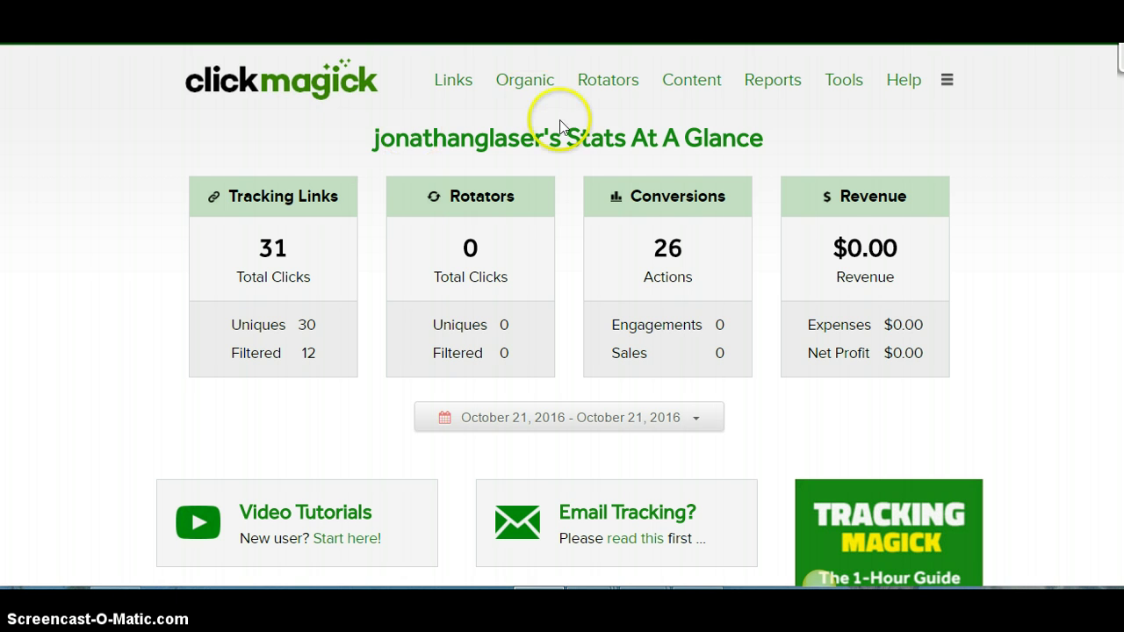
Step: Start a new tracking link and choose super.smartprofits.club as its tracking domain
left_click(456, 87)
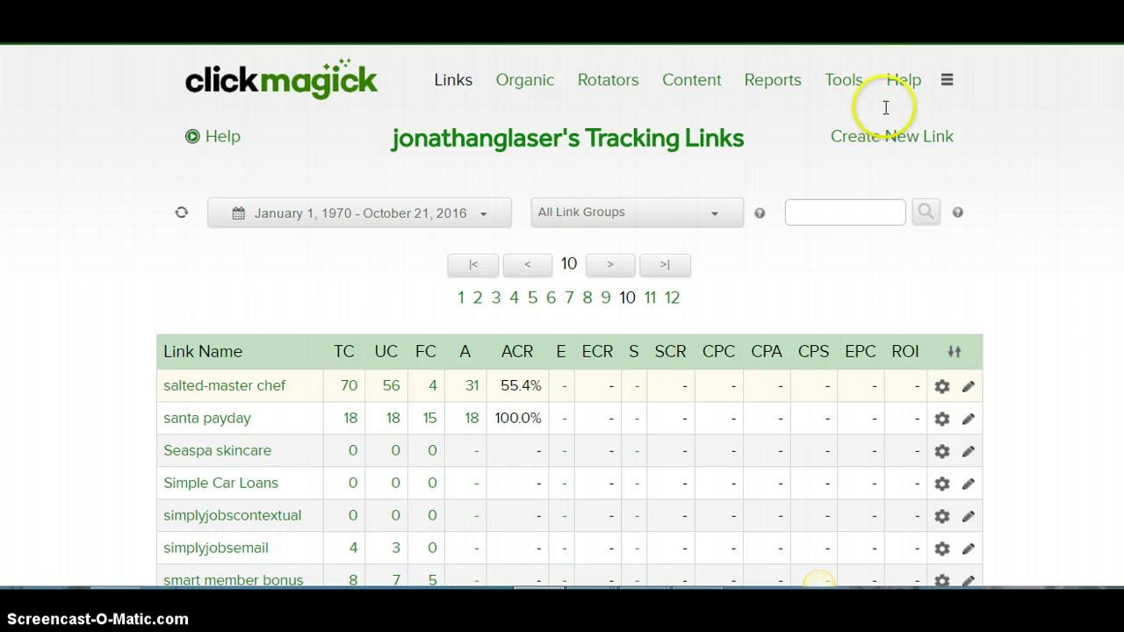
left_click(873, 138)
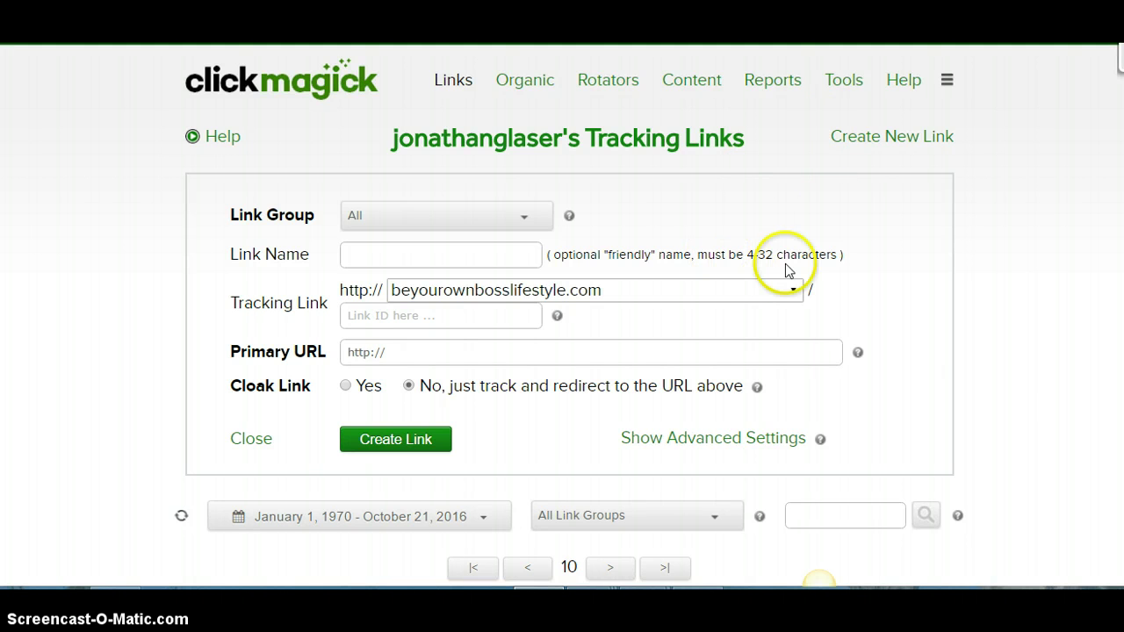
left_click(788, 292)
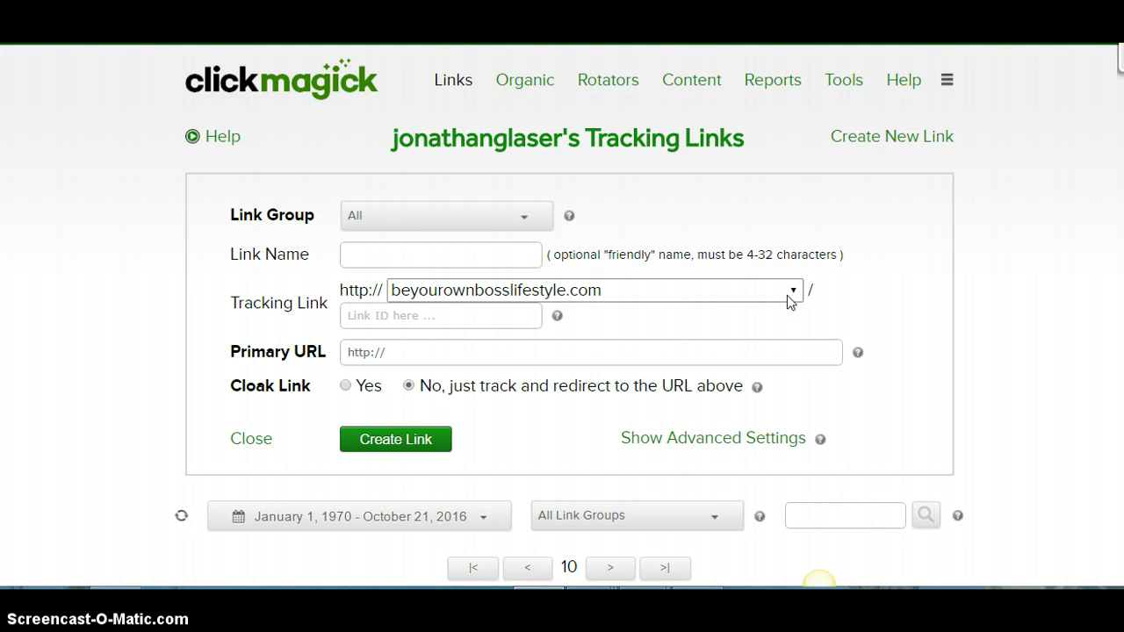
left_click(786, 295)
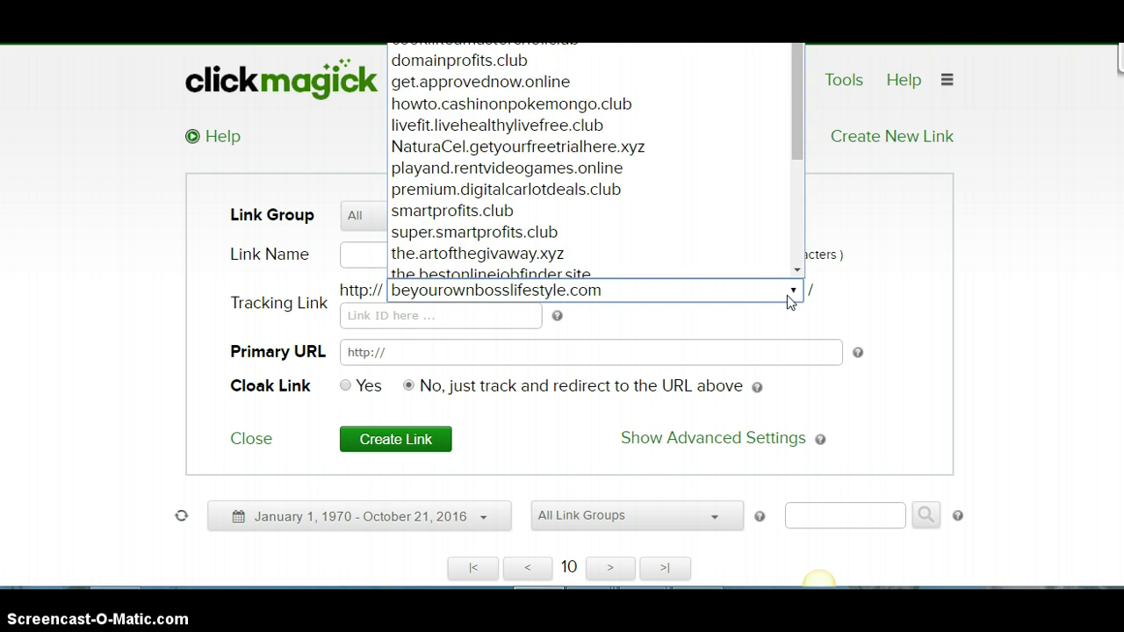
left_click_drag(795, 120, 789, 245)
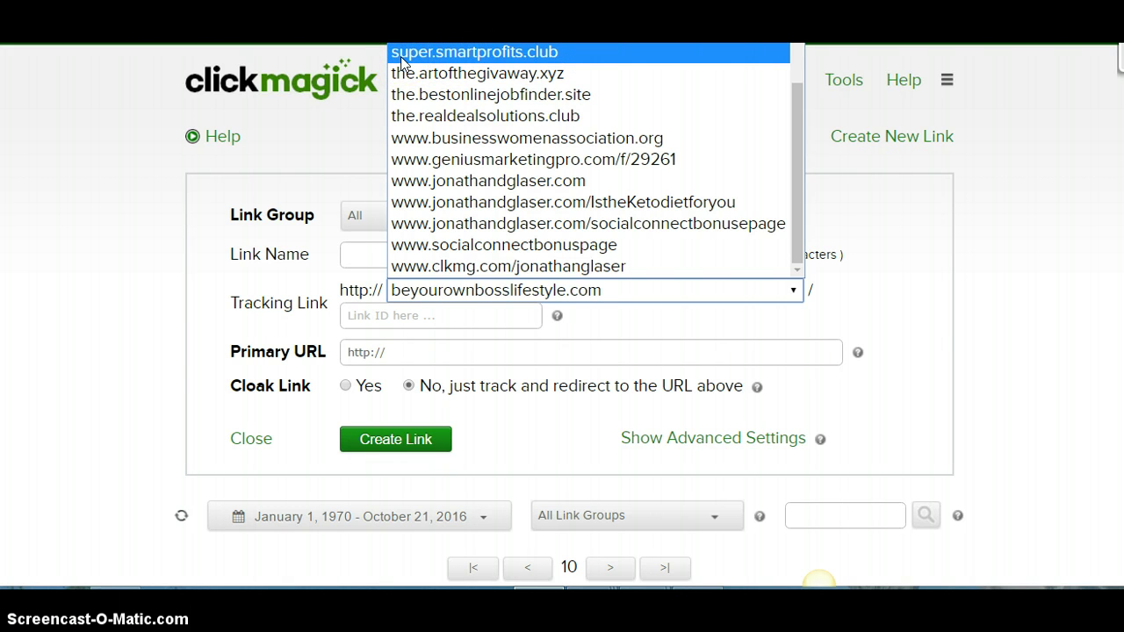
left_click(500, 51)
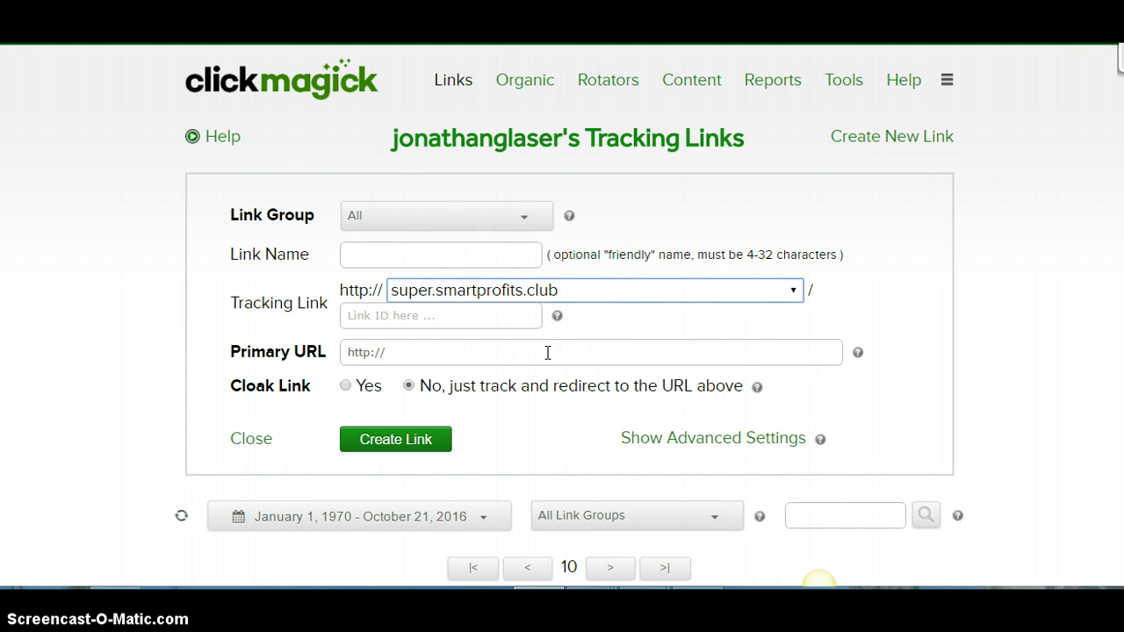
left_click(396, 351)
type("yoyur")
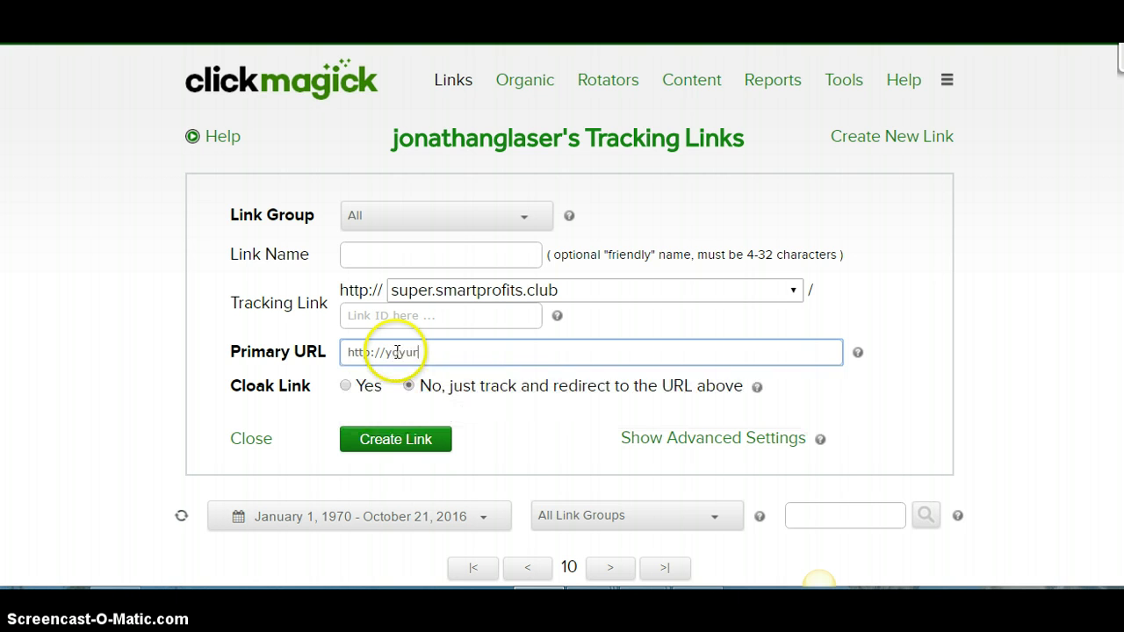
key("BackSpace")
key("BackSpace")
key("BackSpace")
key("BackSpace")
key("BackSpace")
type("affiliate link")
key("BackSpace")
key("BackSpace")
key("BackSpace")
key("BackSpace")
key("BackSpace")
key("BackSpace")
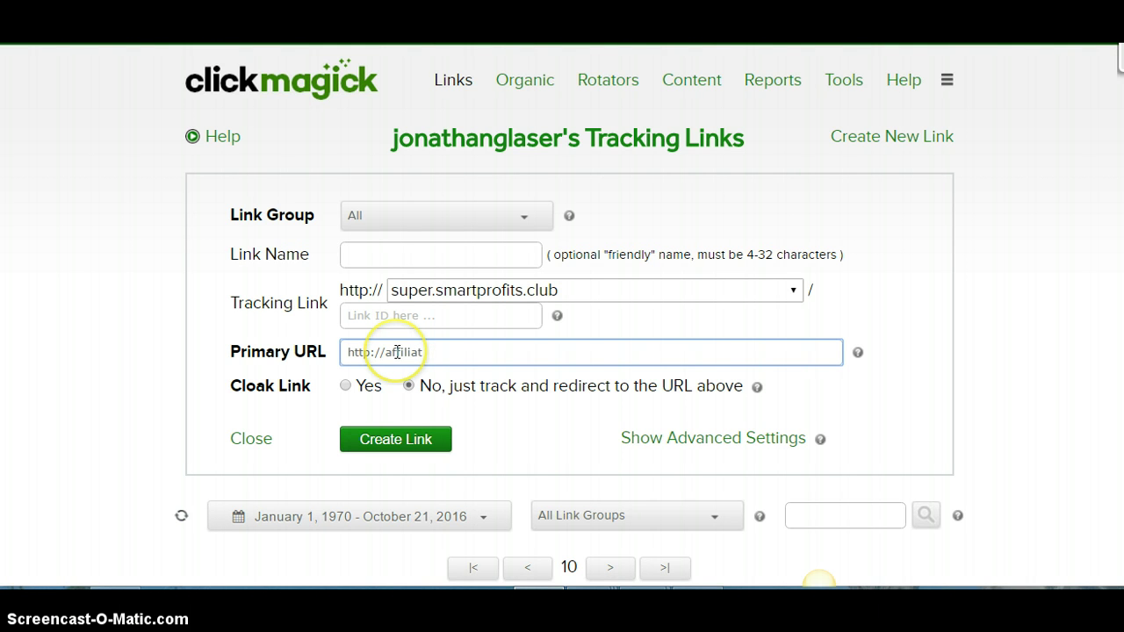
type("elink")
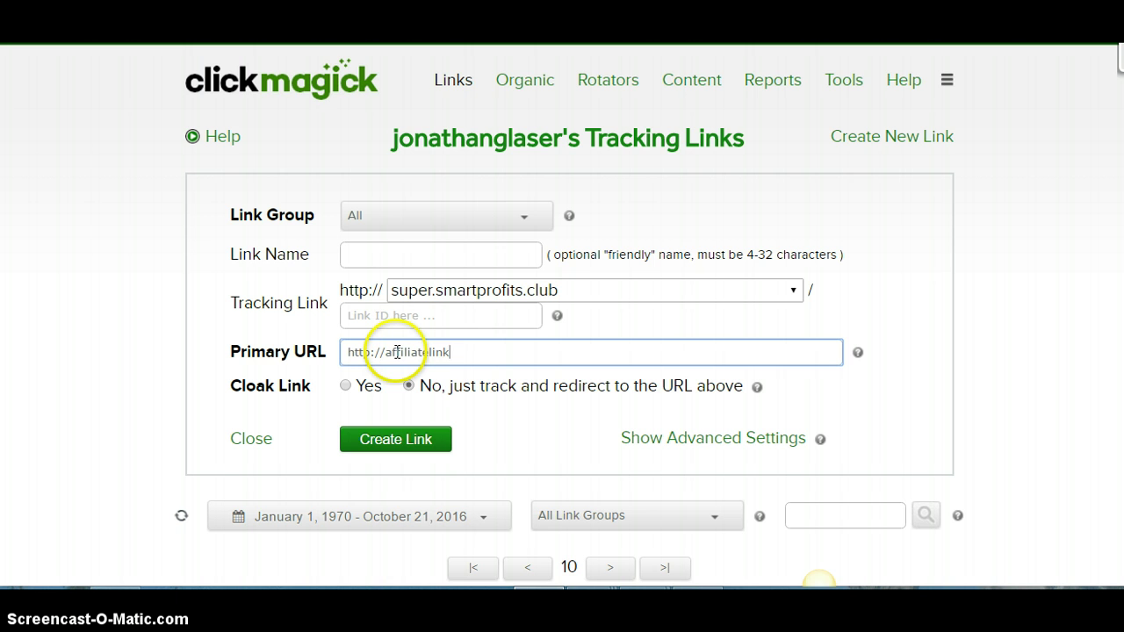
Step: Name the tracking link "link name" and set its link ID to "linkname"
left_click(363, 262)
type("link ")
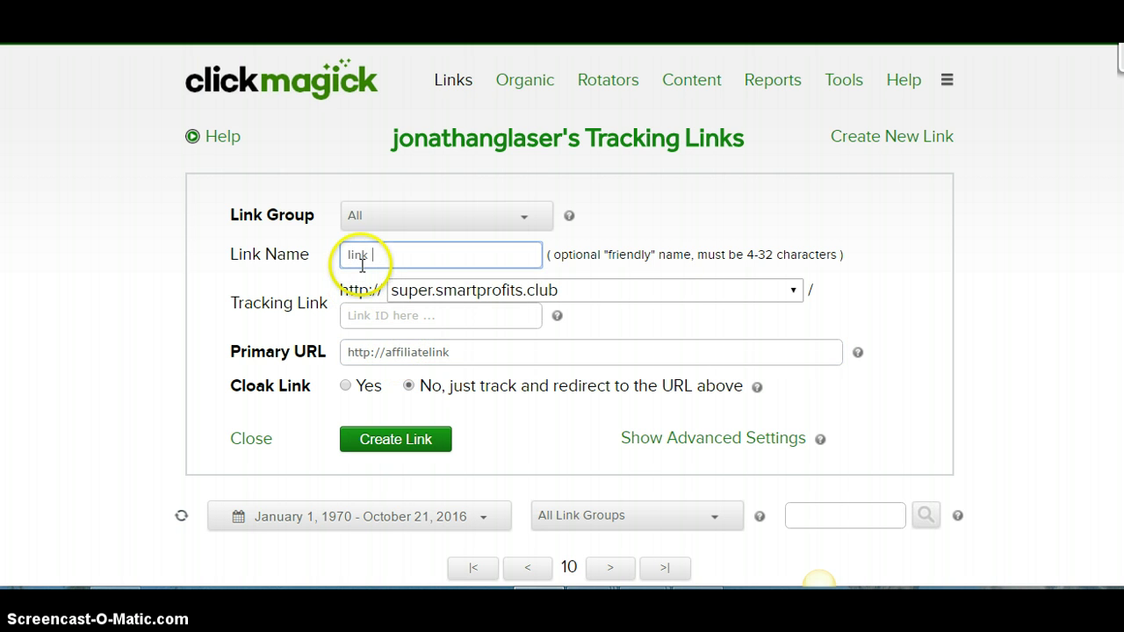
type("namke")
key("BackSpace")
key("BackSpace")
key("BackSpace")
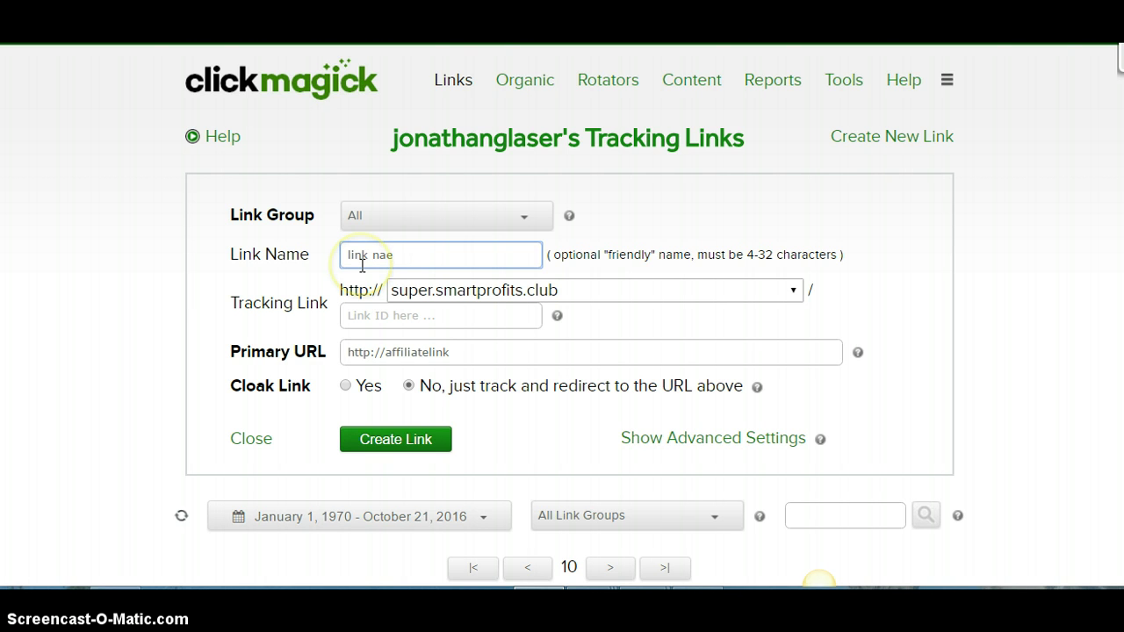
key("BackSpace")
type("me")
key("BackSpace")
key("BackSpace")
type("in")
key("BackSpace")
key("BackSpace")
key("BackSpace")
key("BackSpace")
key("BackSpace")
type("link n")
left_click(388, 256)
key("BackSpace")
type("a")
left_click(468, 314)
type("linkname")
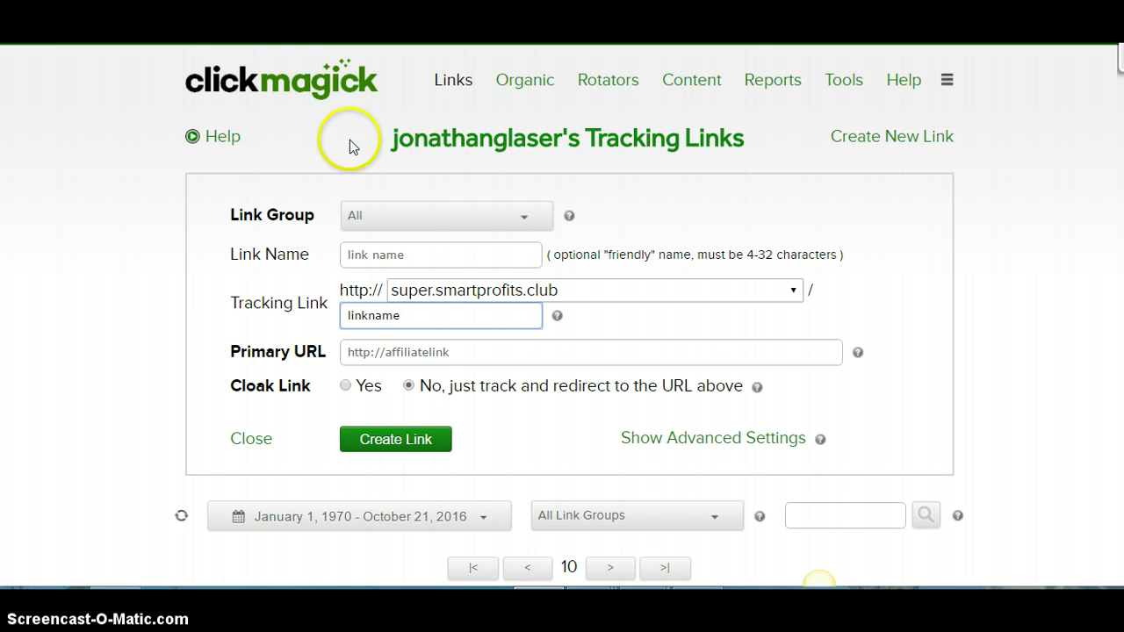
Step: Search Google for "namecheap" in a new browser tab and open the official Namecheap site
left_click(273, 58)
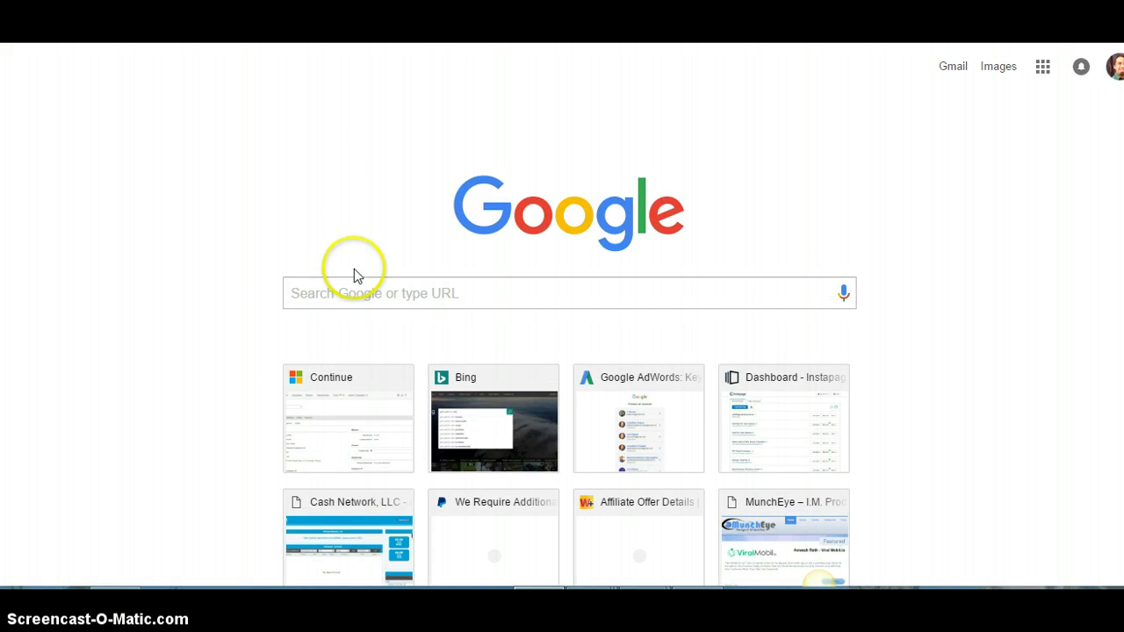
left_click(355, 291)
type("namecheap")
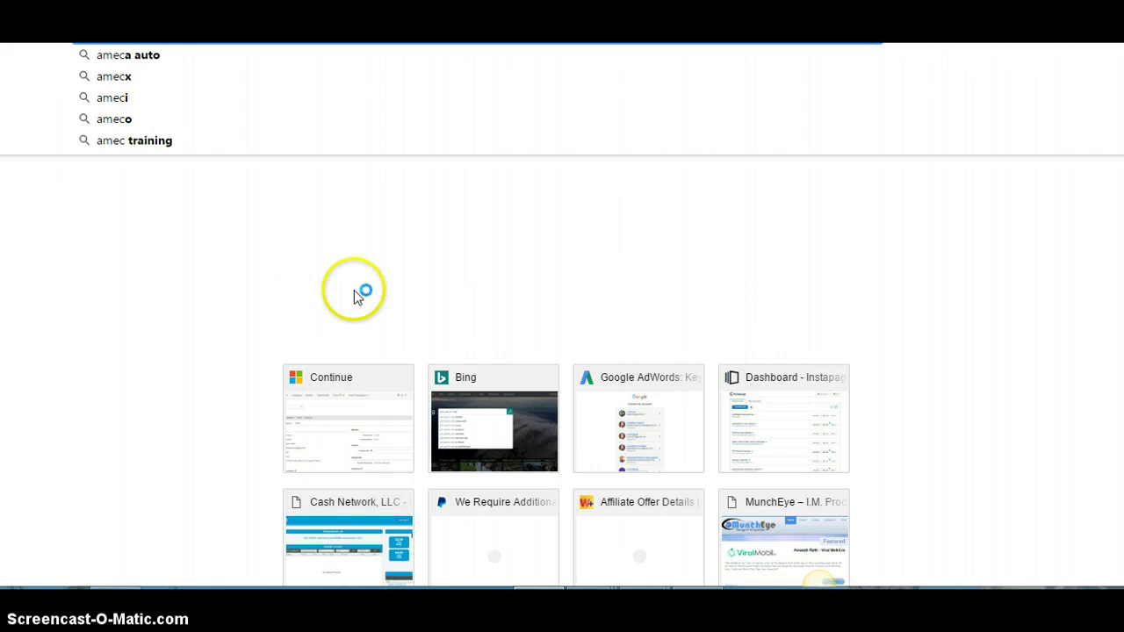
key("BackSpace")
key("BackSpace")
key("BackSpace")
key("BackSpace")
key("BackSpace")
key("BackSpace")
key("BackSpace")
key("BackSpace")
key("BackSpace")
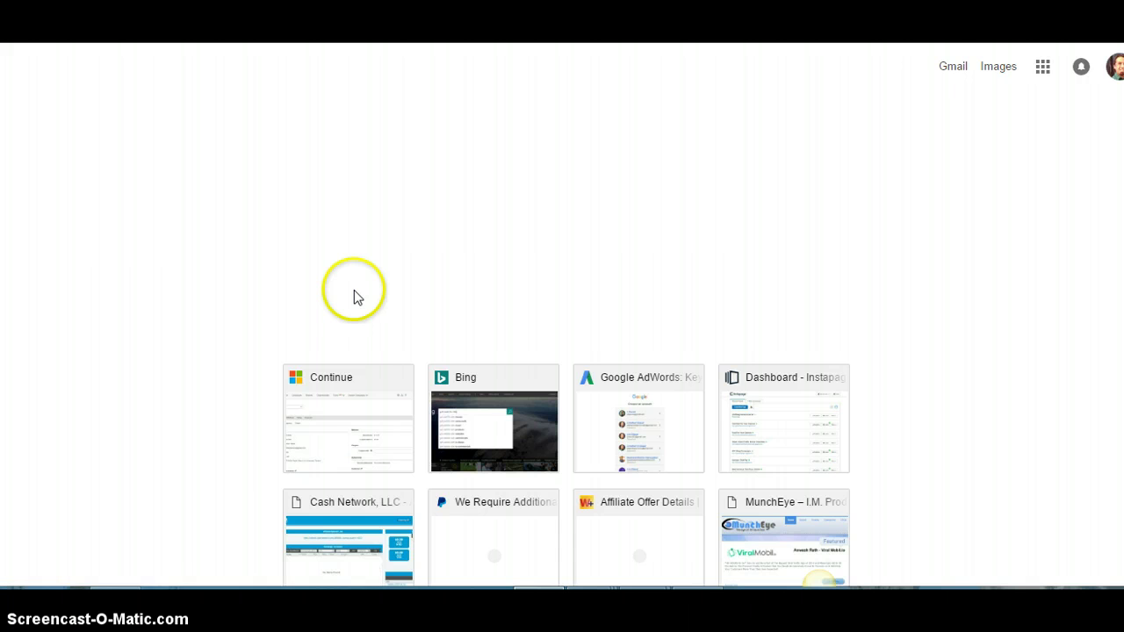
type("namecheap")
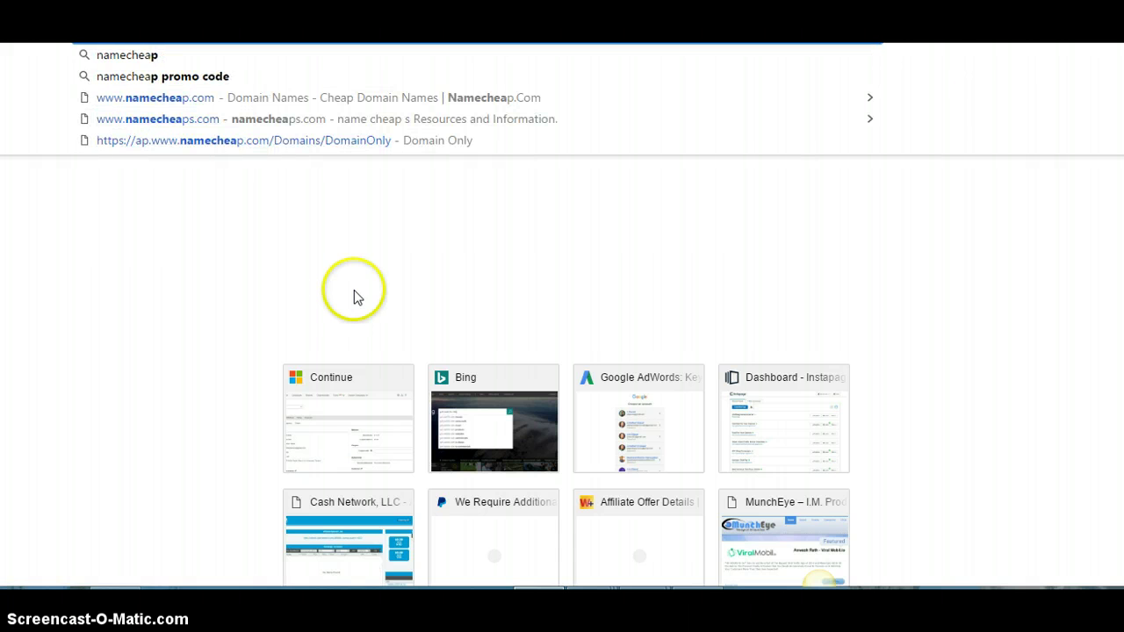
key("Return")
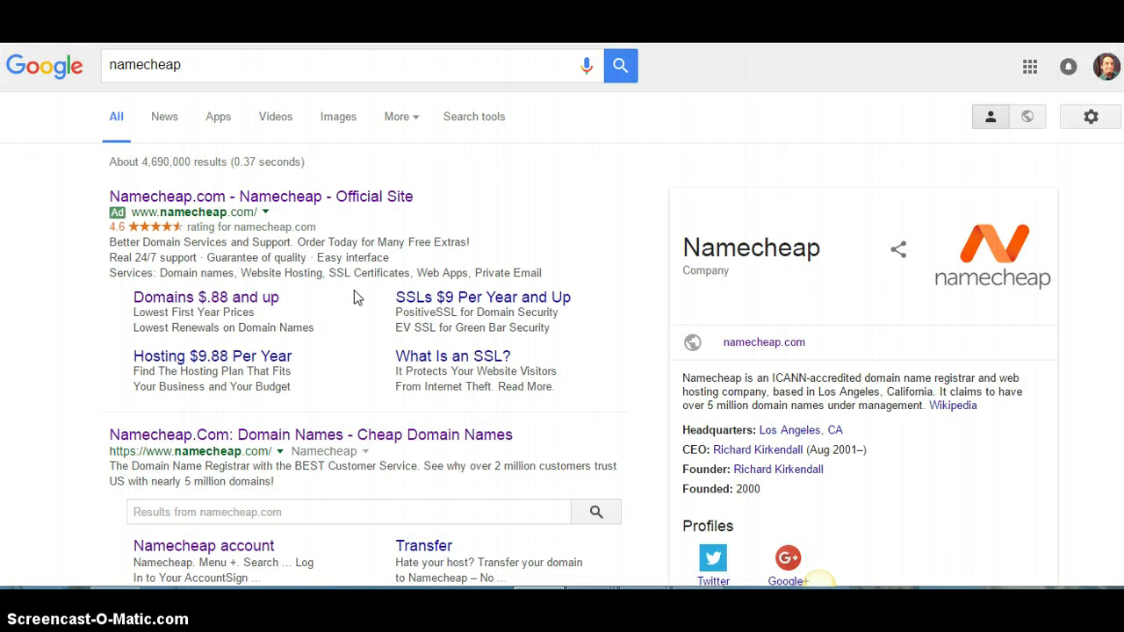
left_click(376, 204)
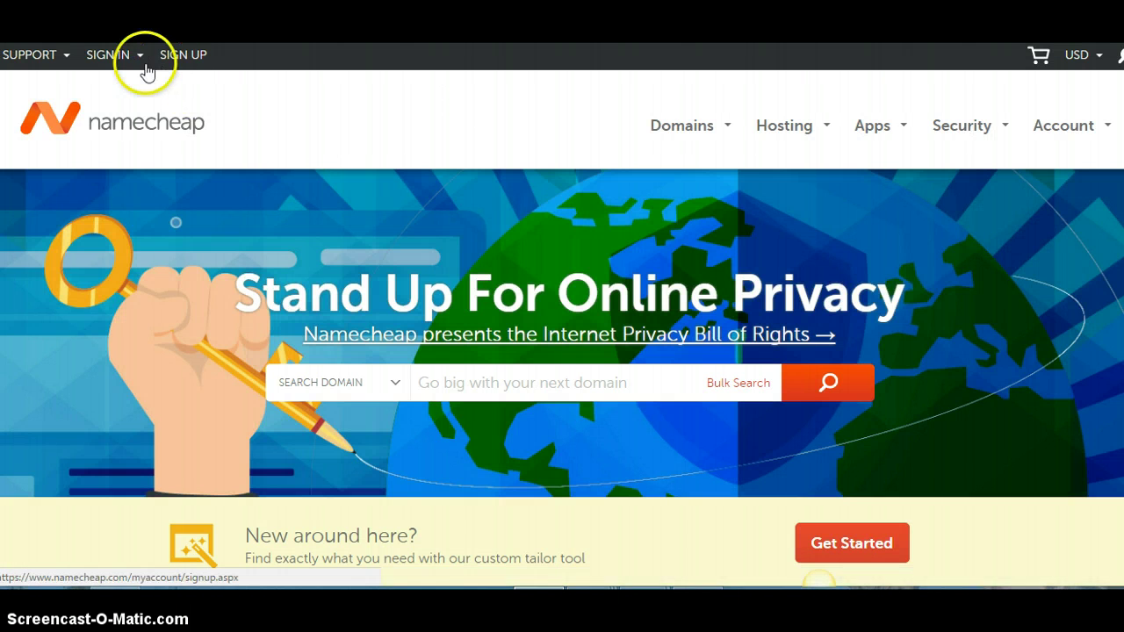
Step: Sign in to the Namecheap account and return to the site's home page
left_click(137, 66)
left_click(154, 218)
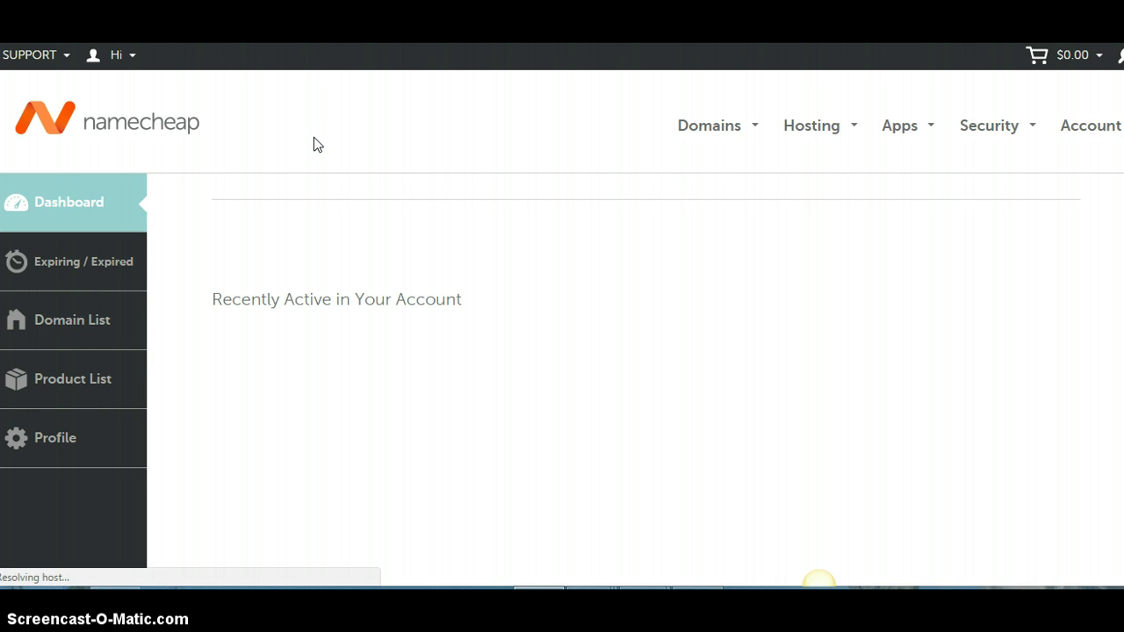
left_click(212, 141)
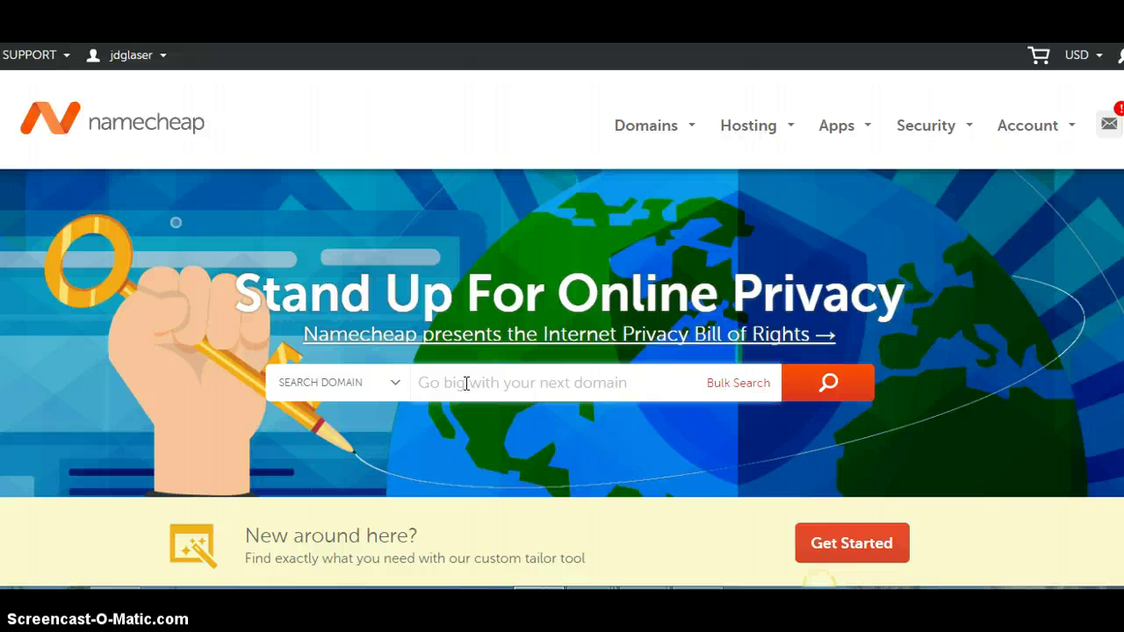
Step: Search for available domains named "ragstoriches"
type("onlinee")
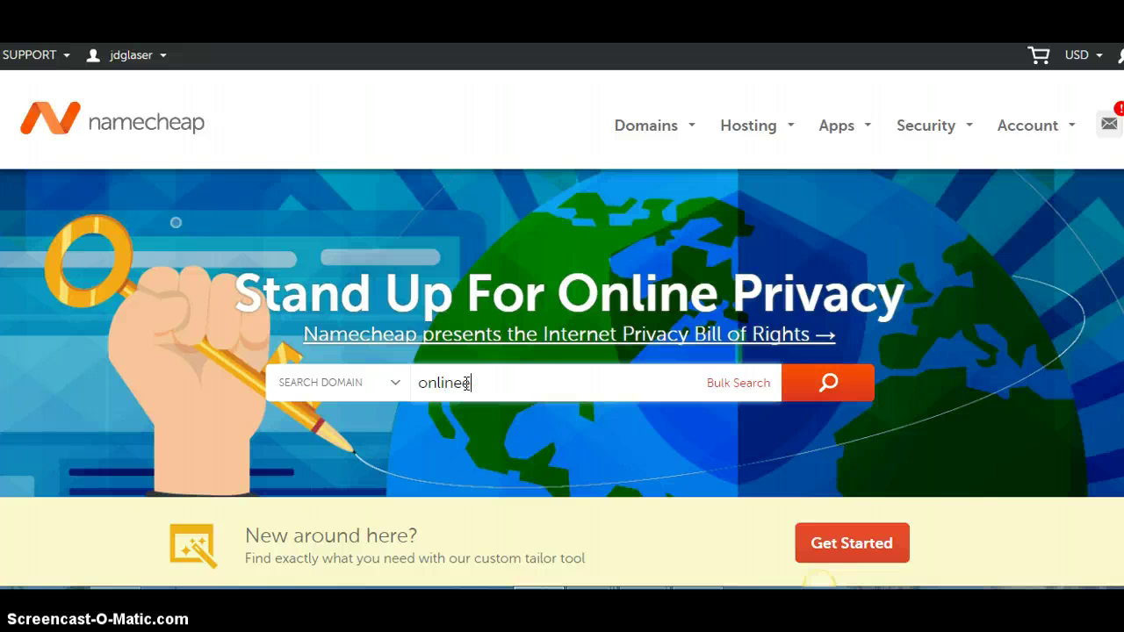
key("BackSpace")
key("BackSpace")
key("BackSpace")
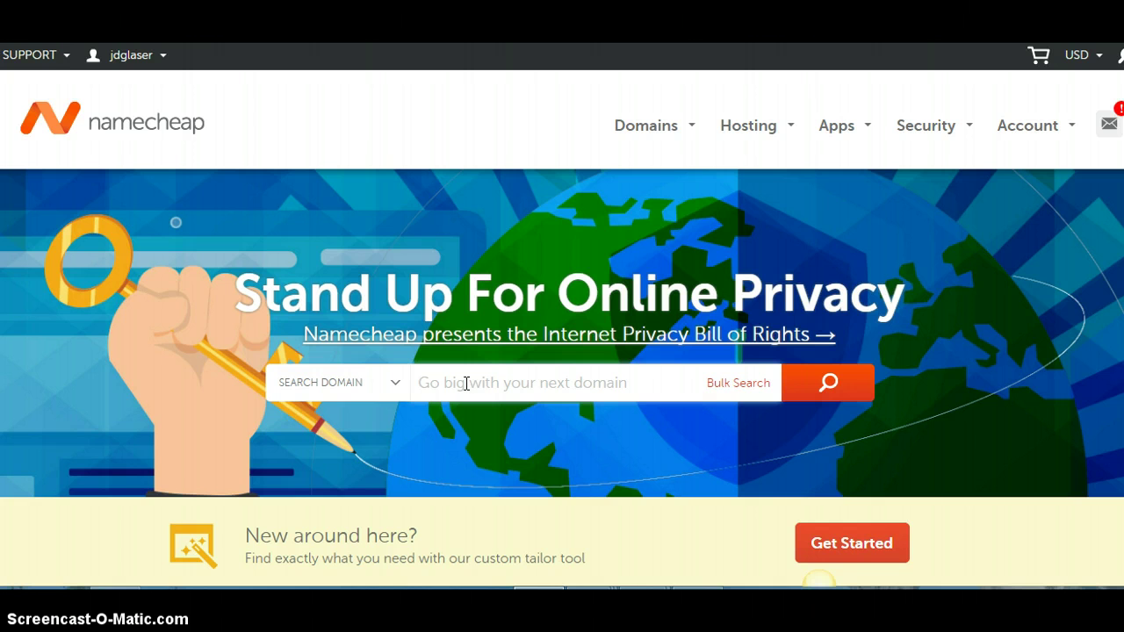
type("ragstoriches")
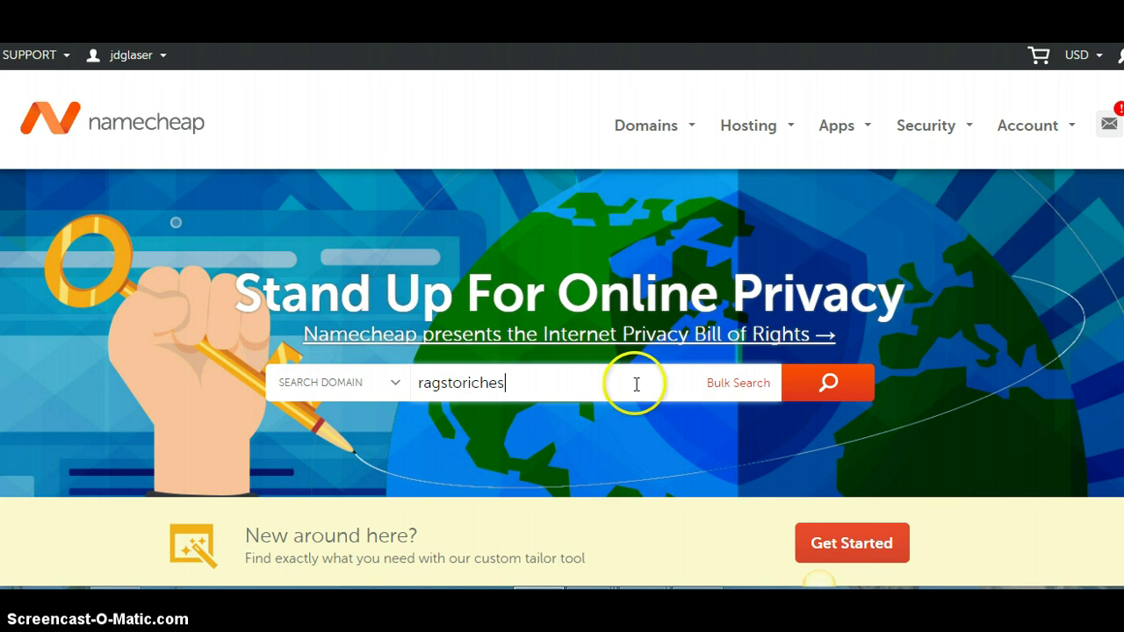
left_click(858, 386)
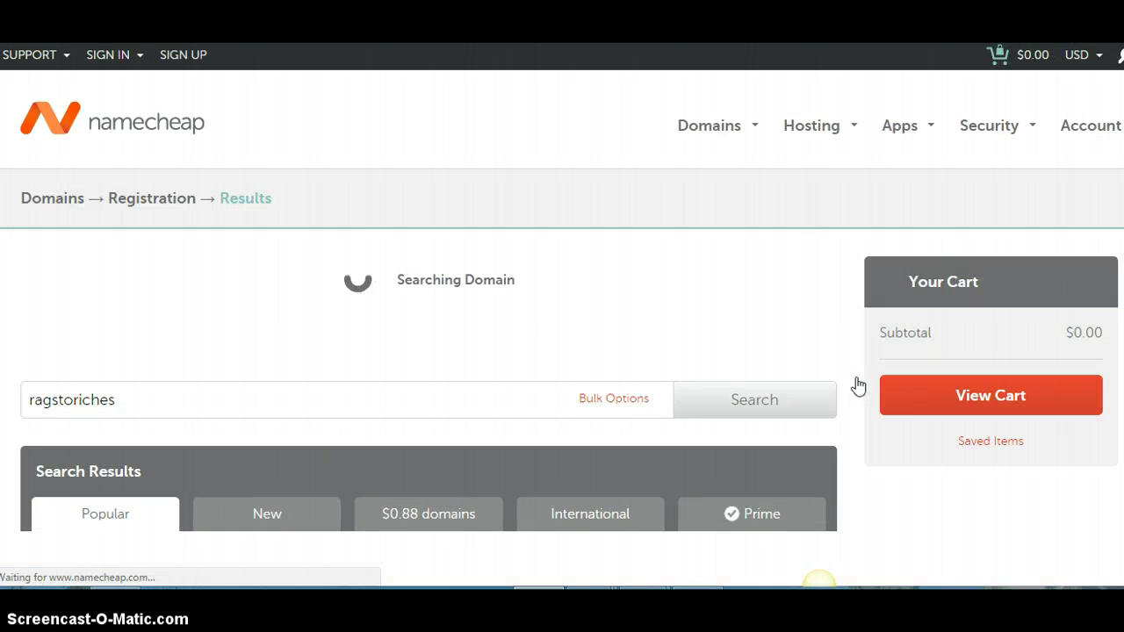
Step: Review the availability and yearly prices of the ragstoriches domain extensions in the search results
scroll(714, 321, "down", 3)
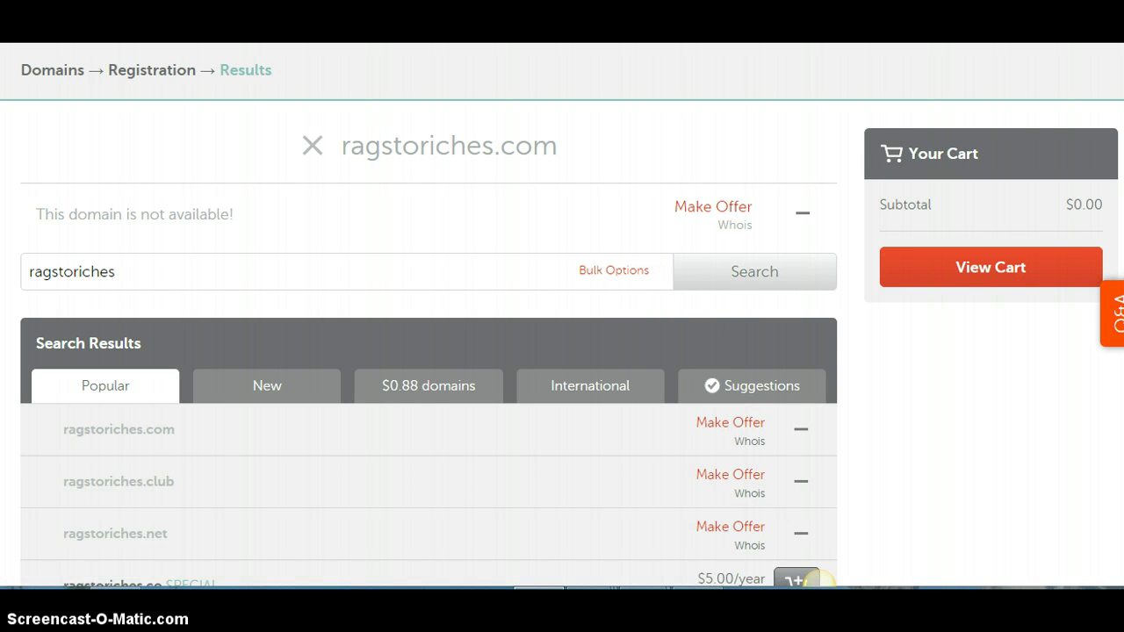
scroll(807, 579, "down", 4)
scroll(817, 579, "down", 2)
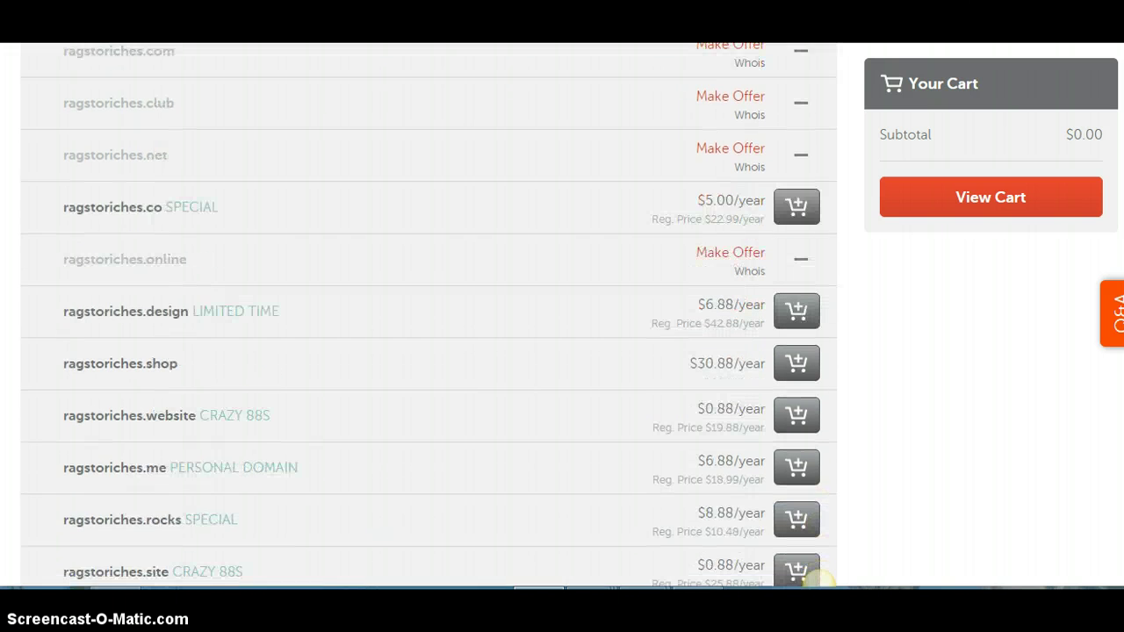
scroll(817, 579, "down", 5)
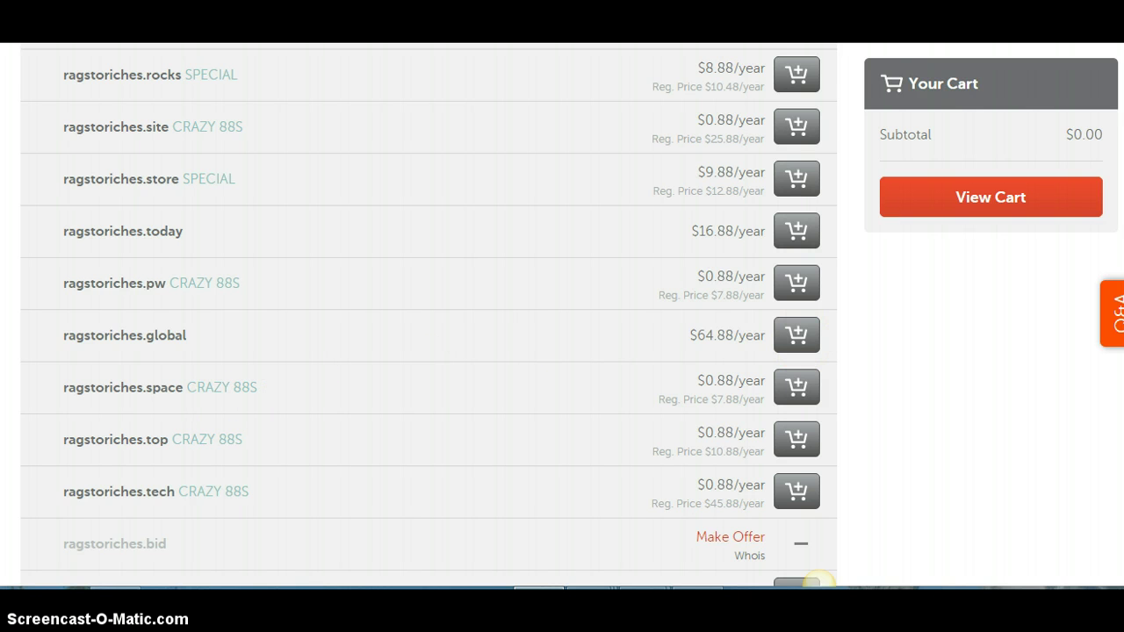
scroll(812, 581, "up", 6)
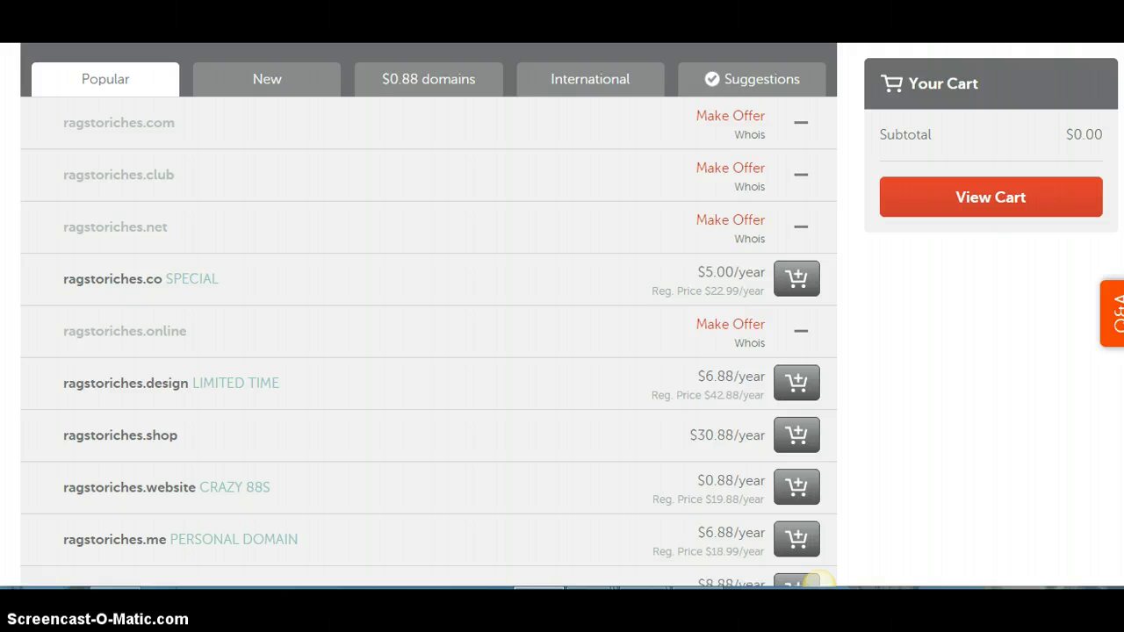
scroll(812, 581, "up", 1)
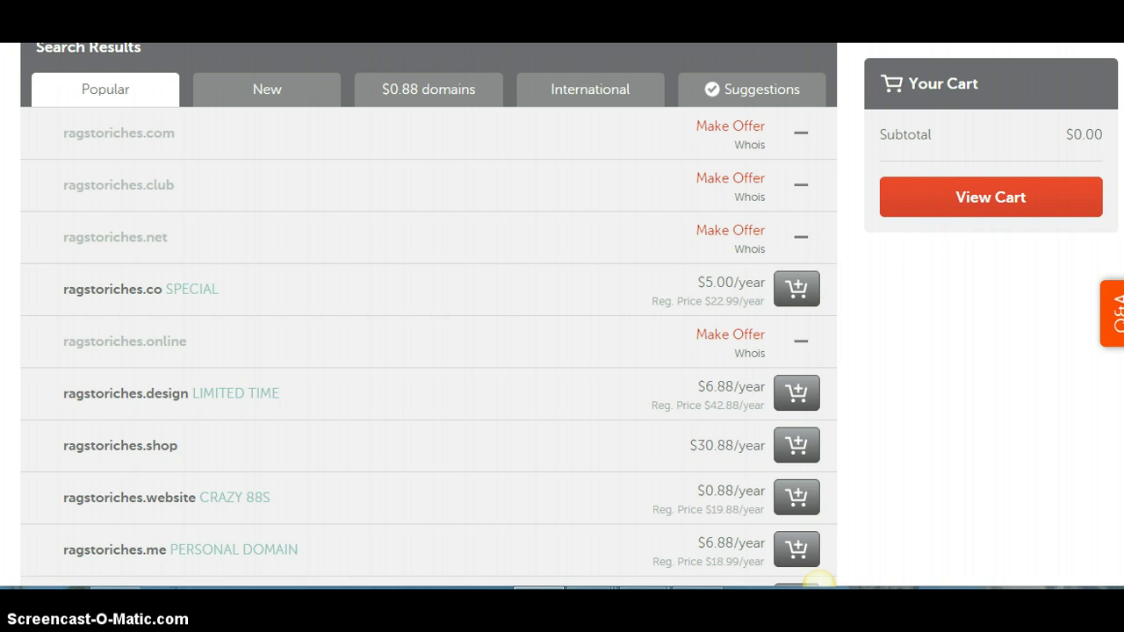
scroll(816, 582, "up", 2)
scroll(816, 579, "up", 3)
scroll(816, 579, "up", 1)
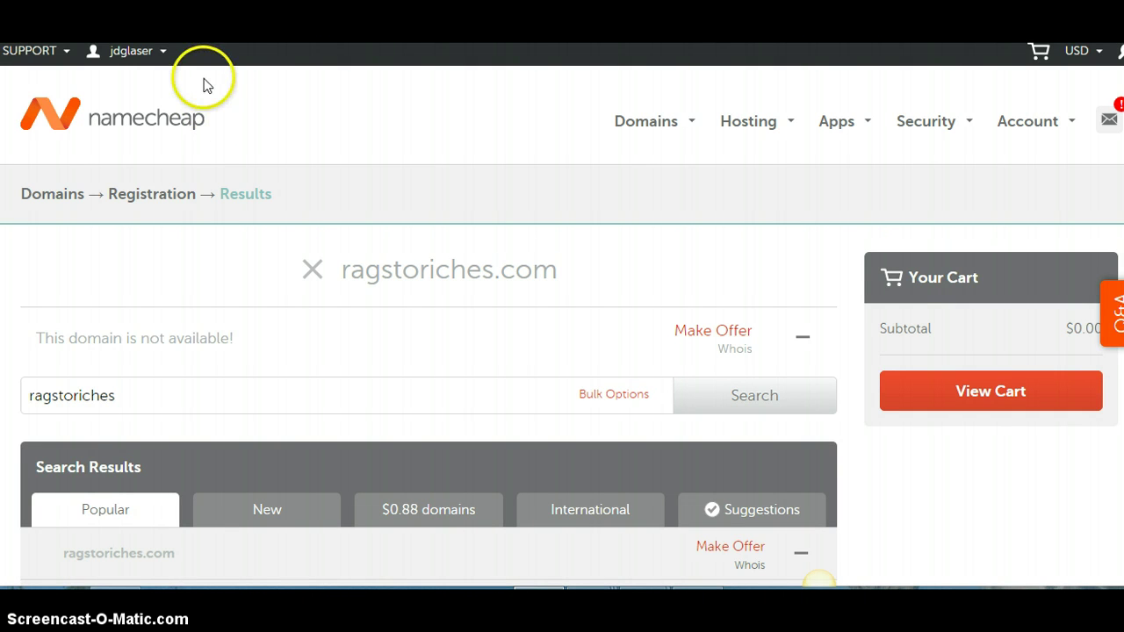
Step: Go to the account dashboard and open the management page for realdealsolutions.club
mouse_move(147, 76)
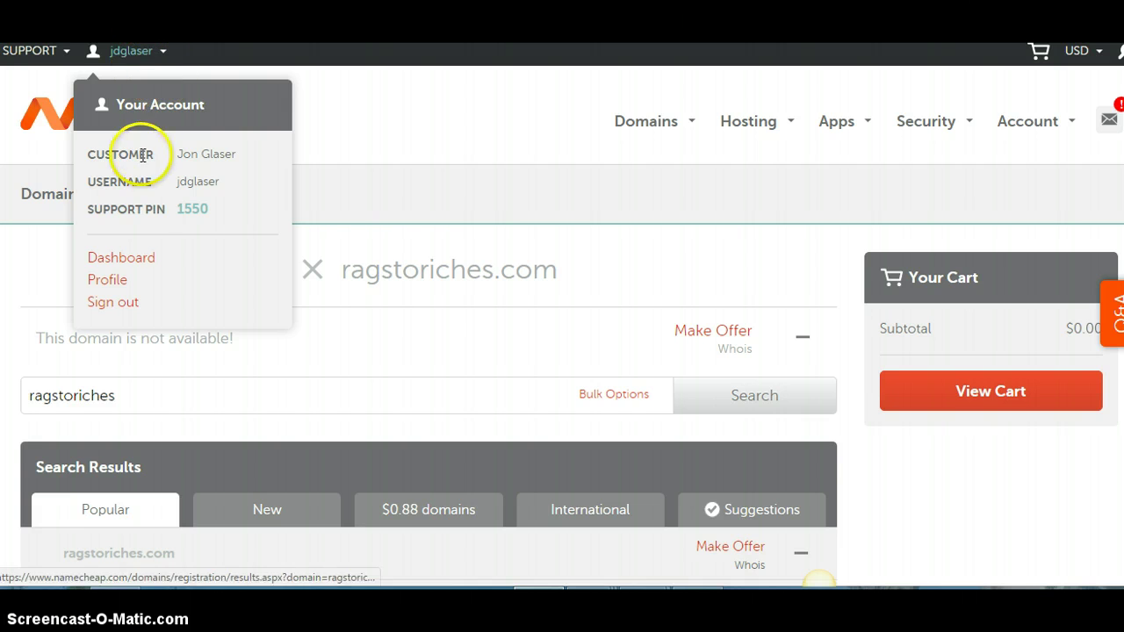
left_click(121, 259)
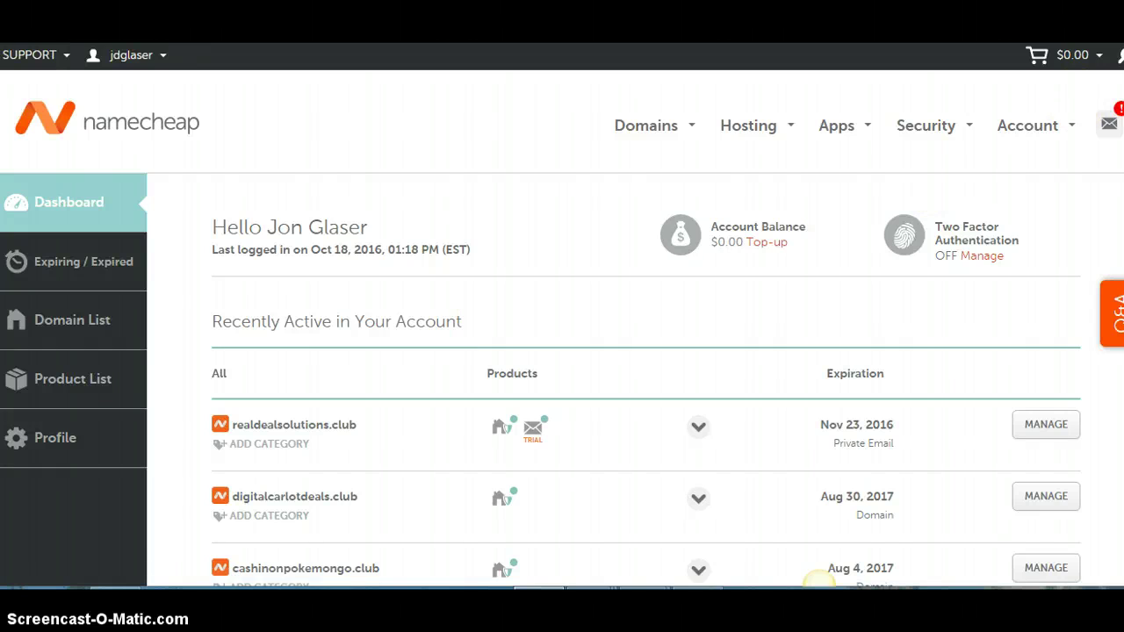
scroll(818, 580, "down", 3)
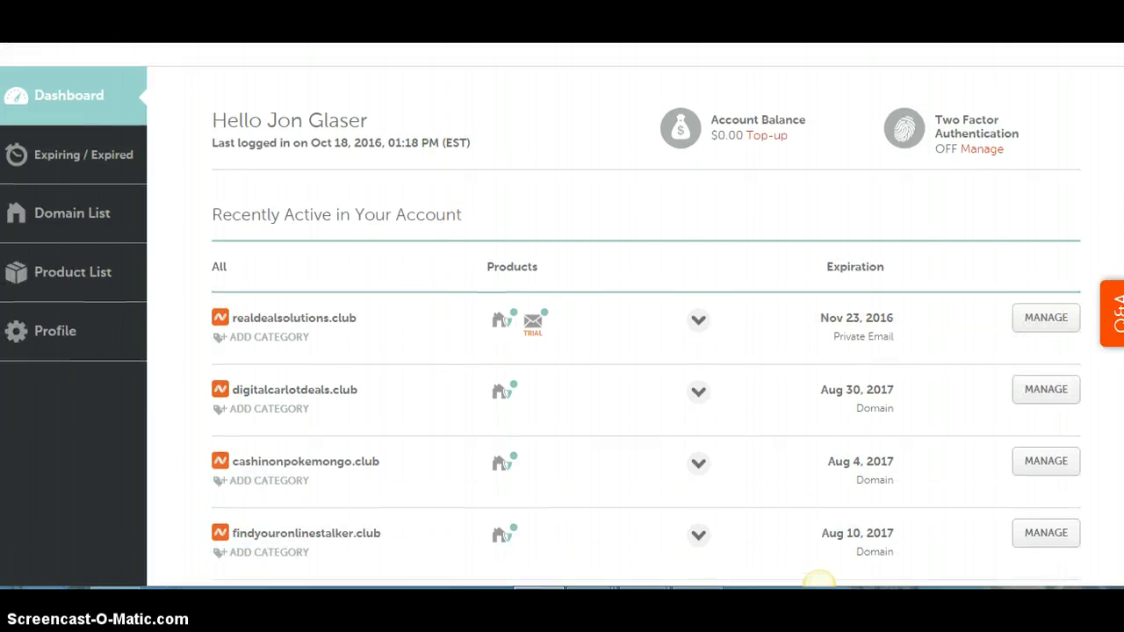
scroll(818, 579, "down", 1)
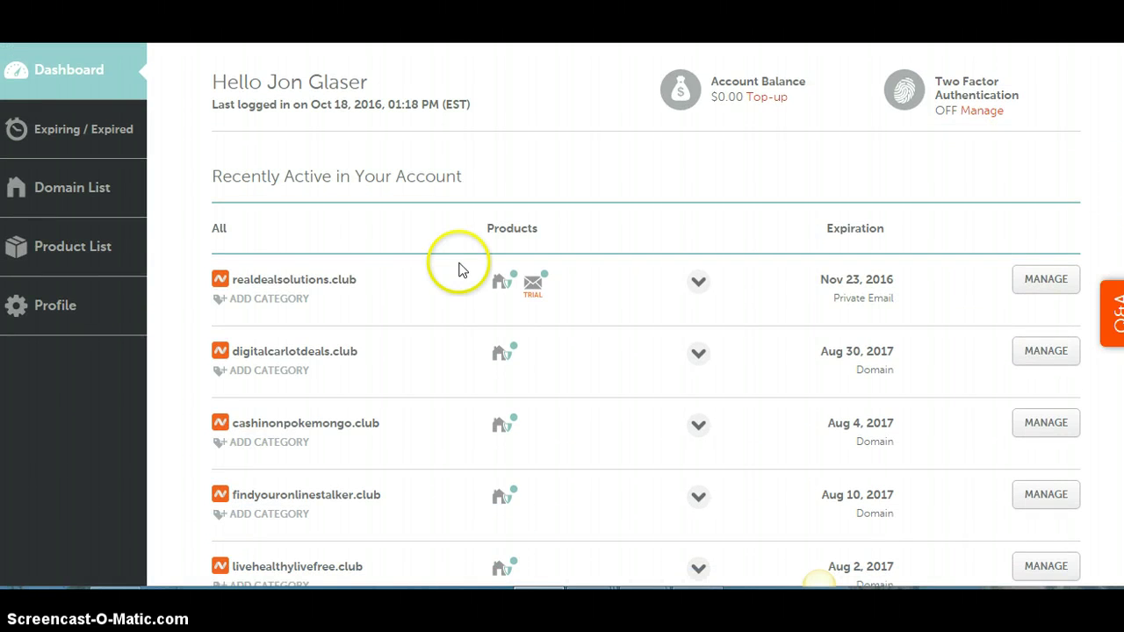
left_click(1053, 283)
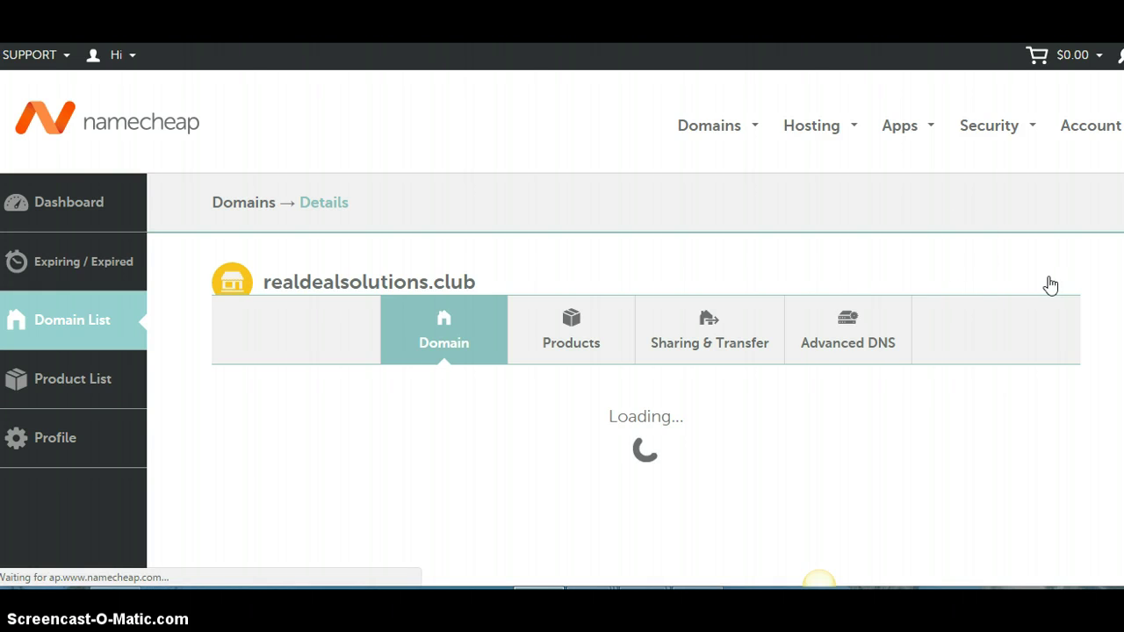
Step: Open the advanced DNS settings of realdealsolutions.club, expand the full list of host records and start a new record
left_click(844, 374)
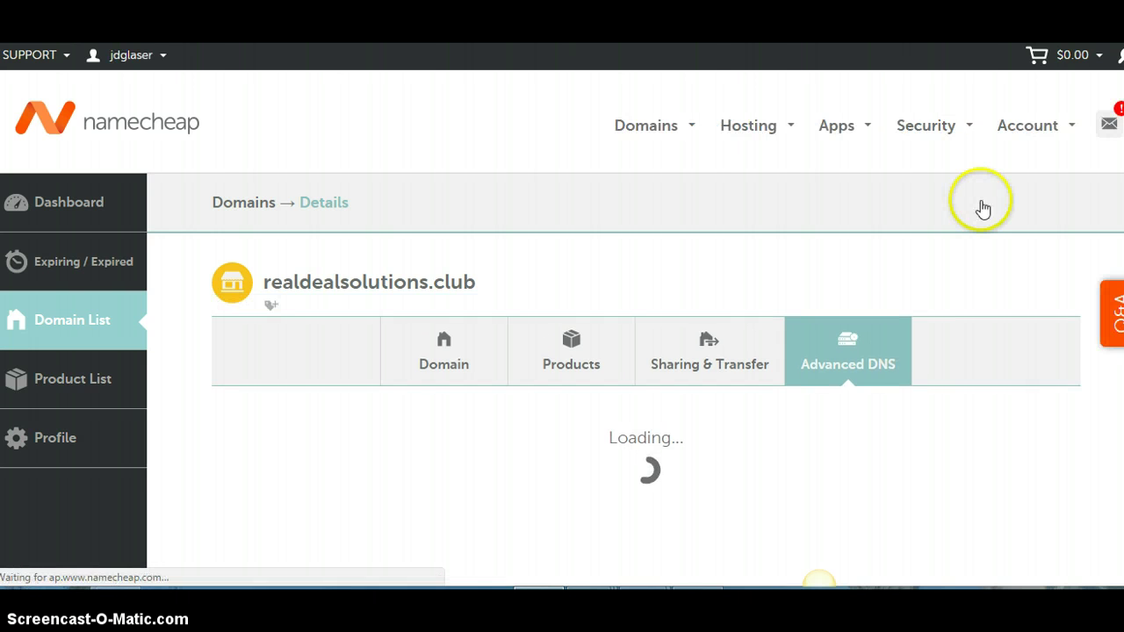
scroll(818, 580, "down", 1)
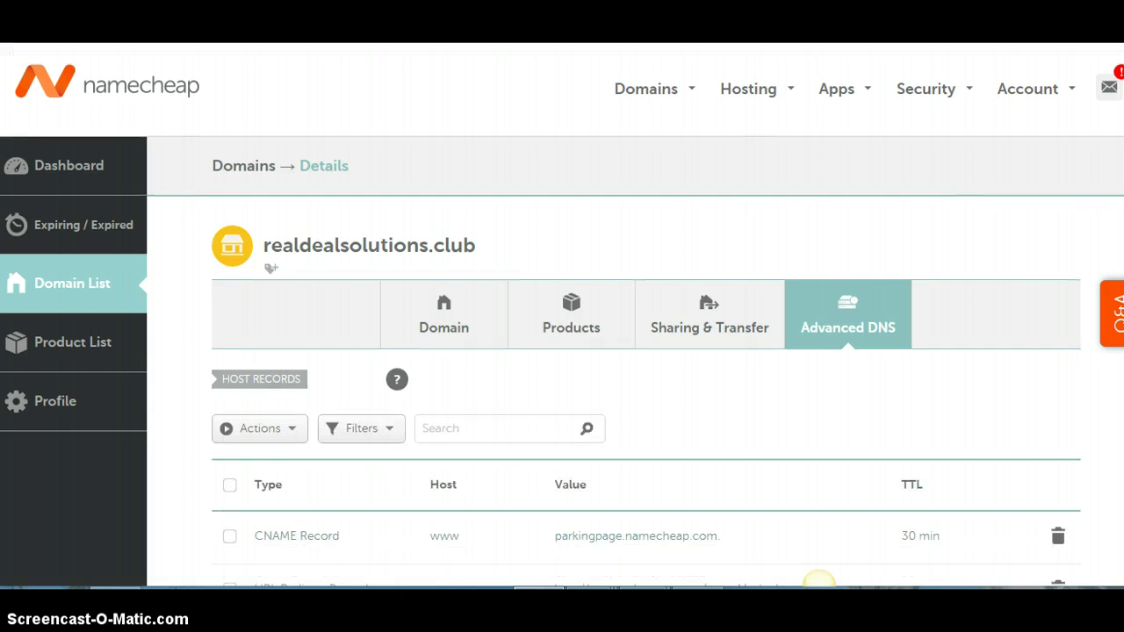
scroll(818, 580, "down", 4)
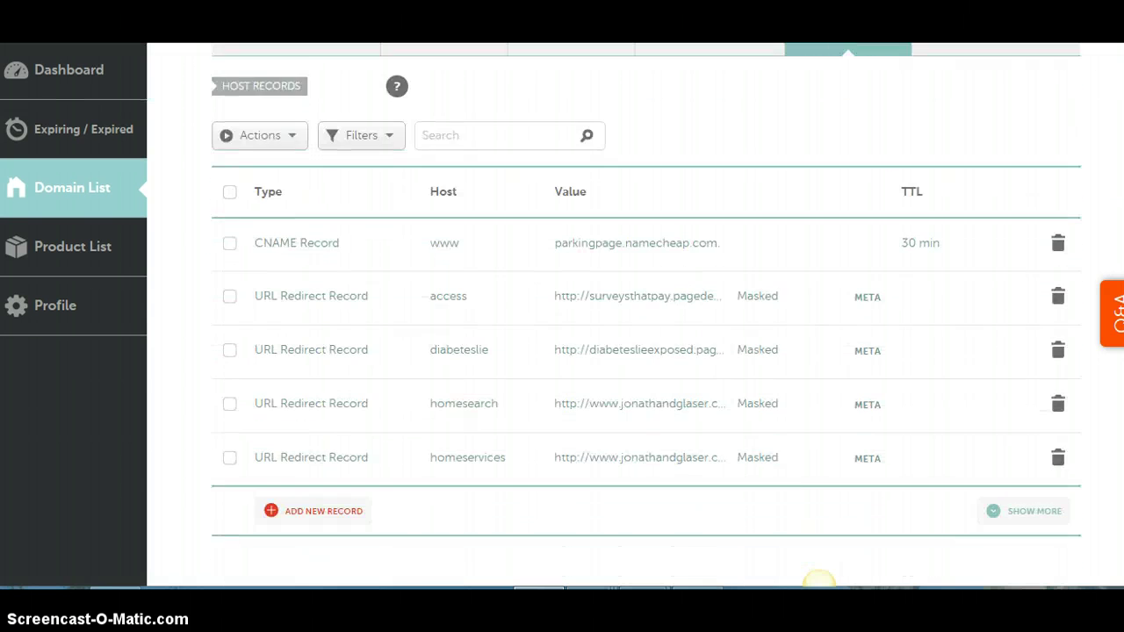
scroll(818, 580, "down", 1)
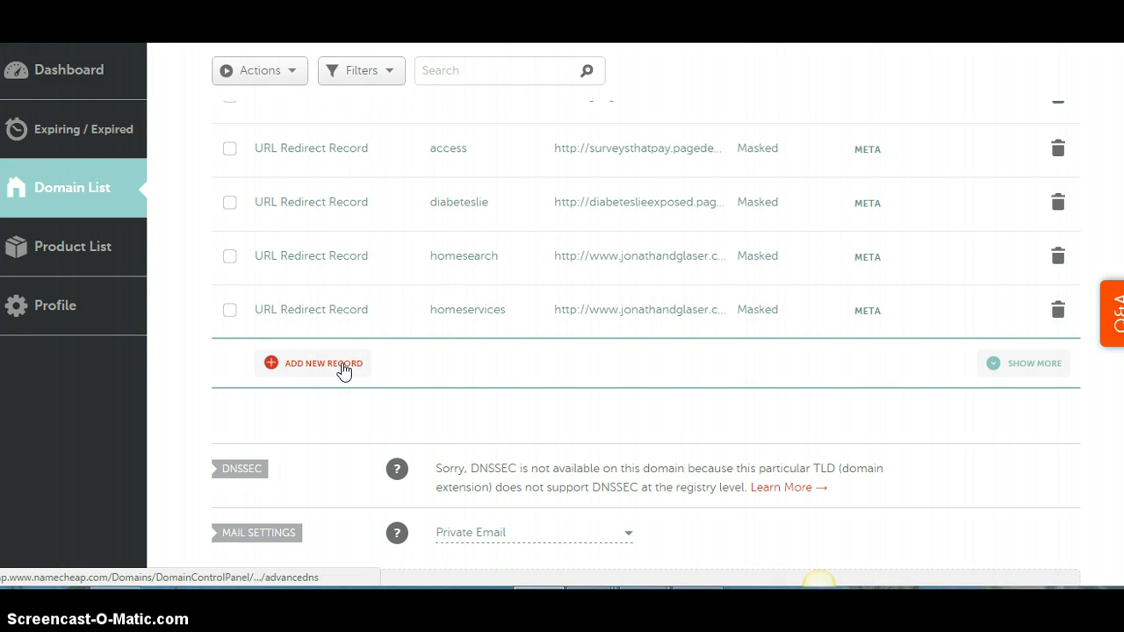
scroll(344, 371, "down", 1)
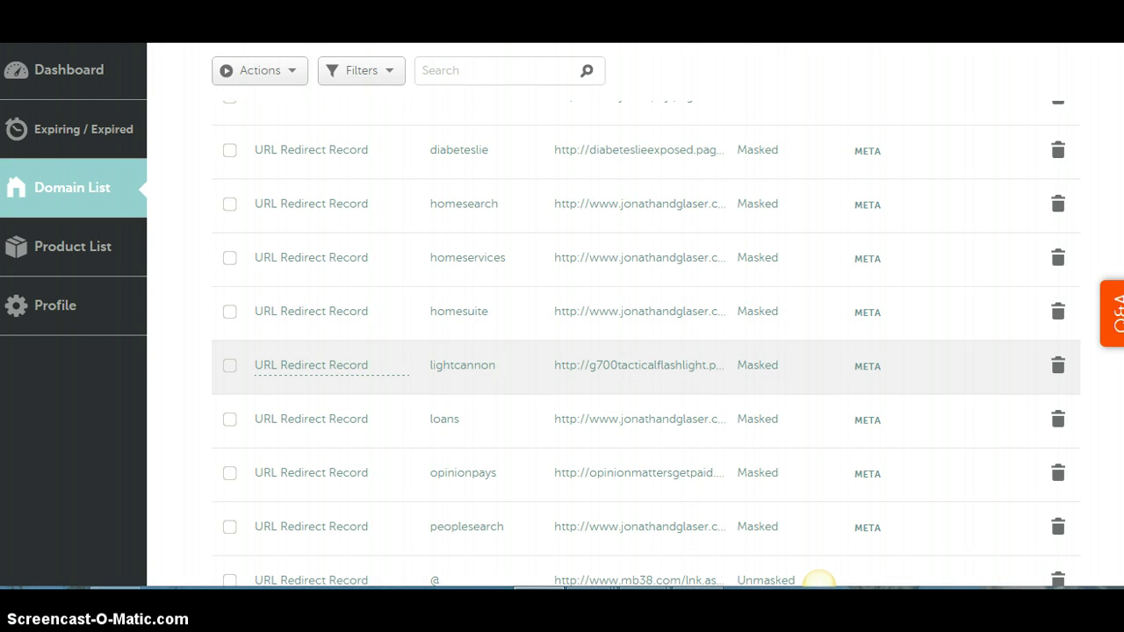
scroll(818, 580, "down", 5)
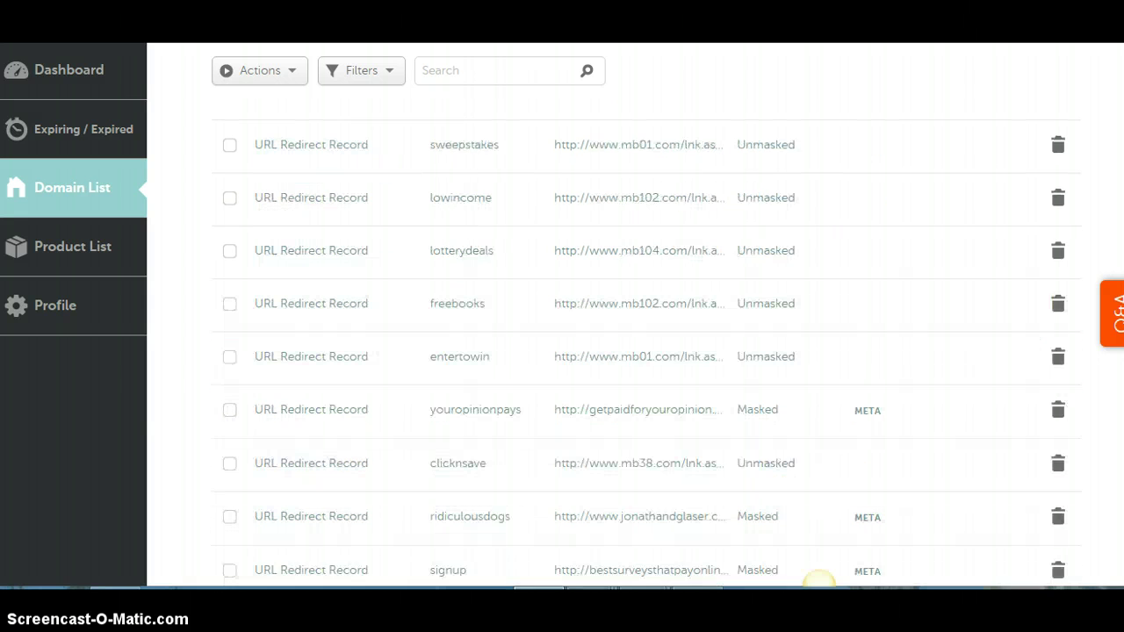
scroll(818, 581, "down", 10)
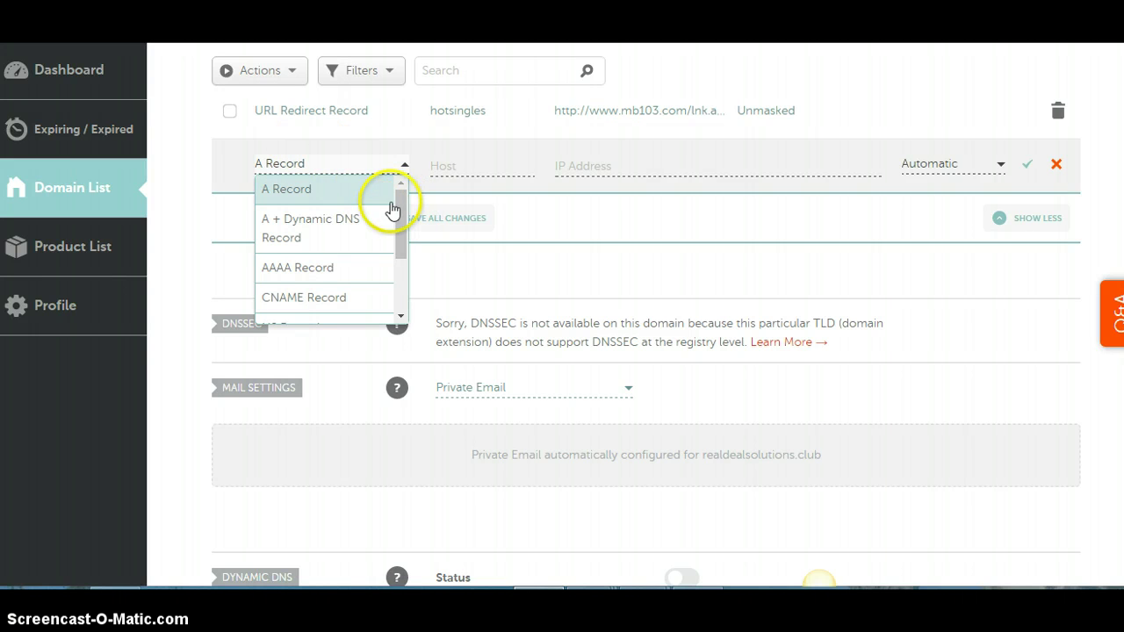
Step: Set the new host record's type to URL Redirect Record and its host to "best"
left_click_drag(399, 211, 376, 296)
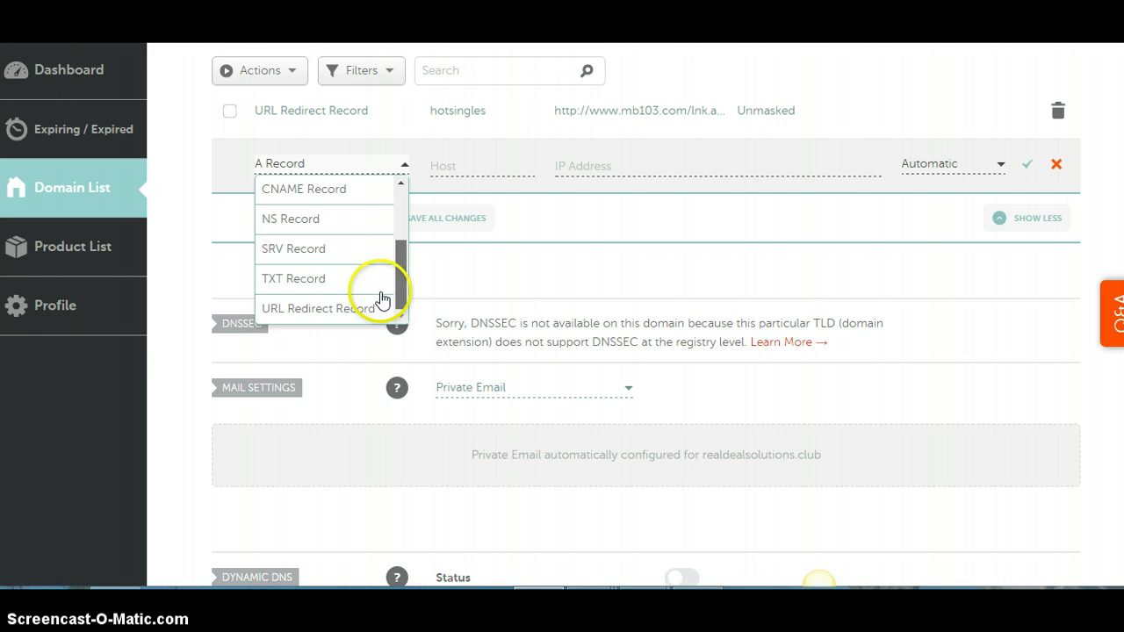
left_click(345, 317)
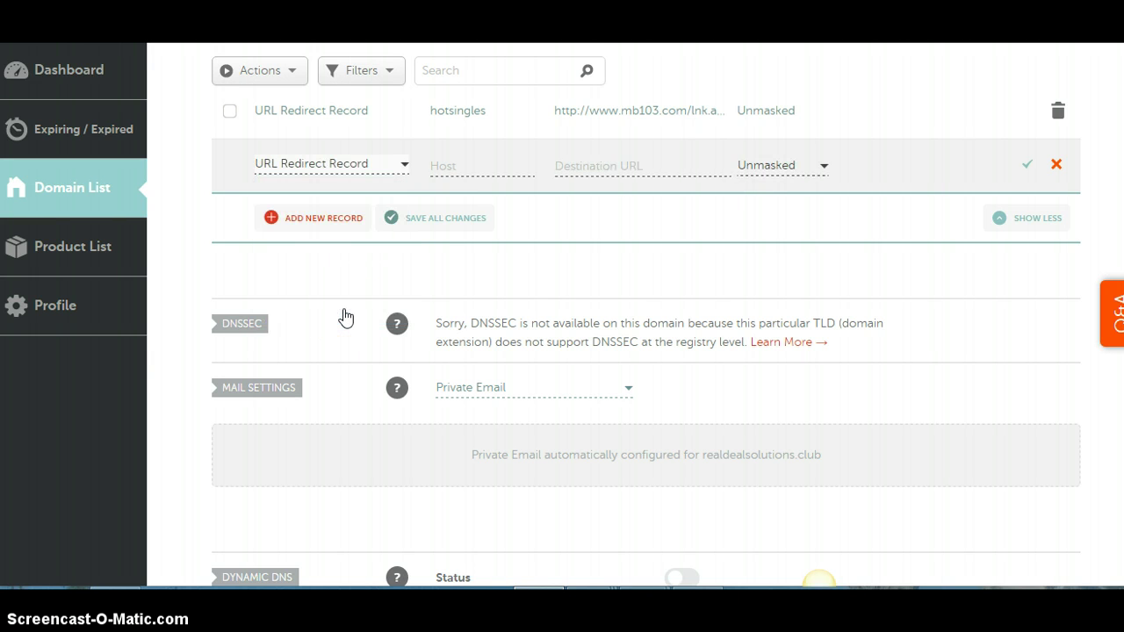
left_click(436, 167)
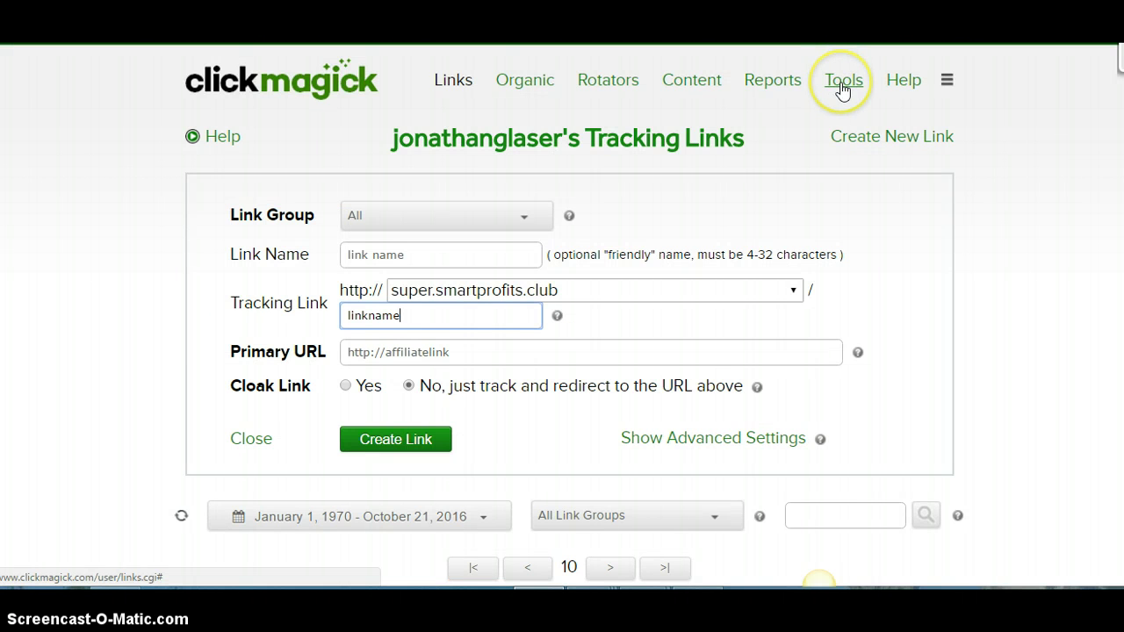
Step: Switch to ClickMagick, go to the Domain Manager and open the instructions for setting up a custom domain using Method 1
left_click(841, 86)
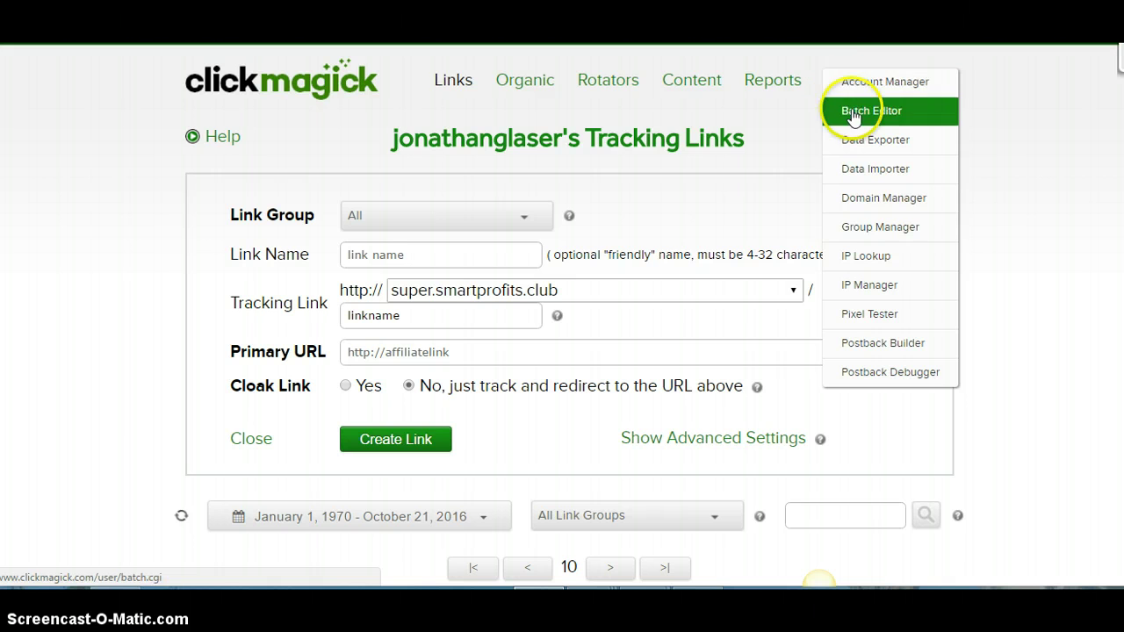
left_click(856, 198)
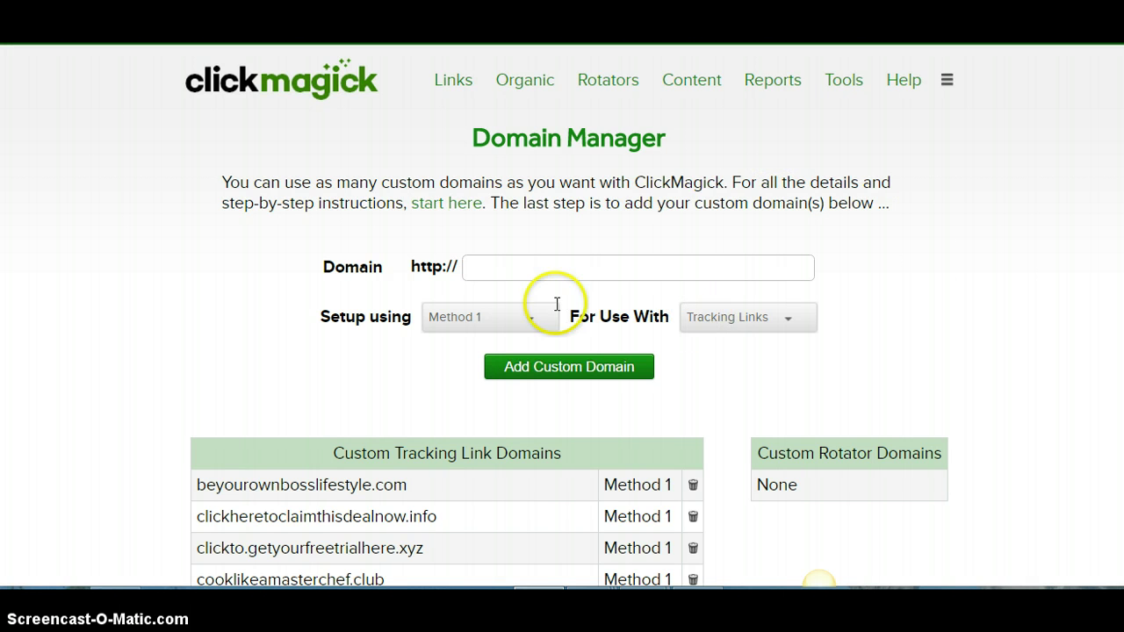
left_click(463, 212)
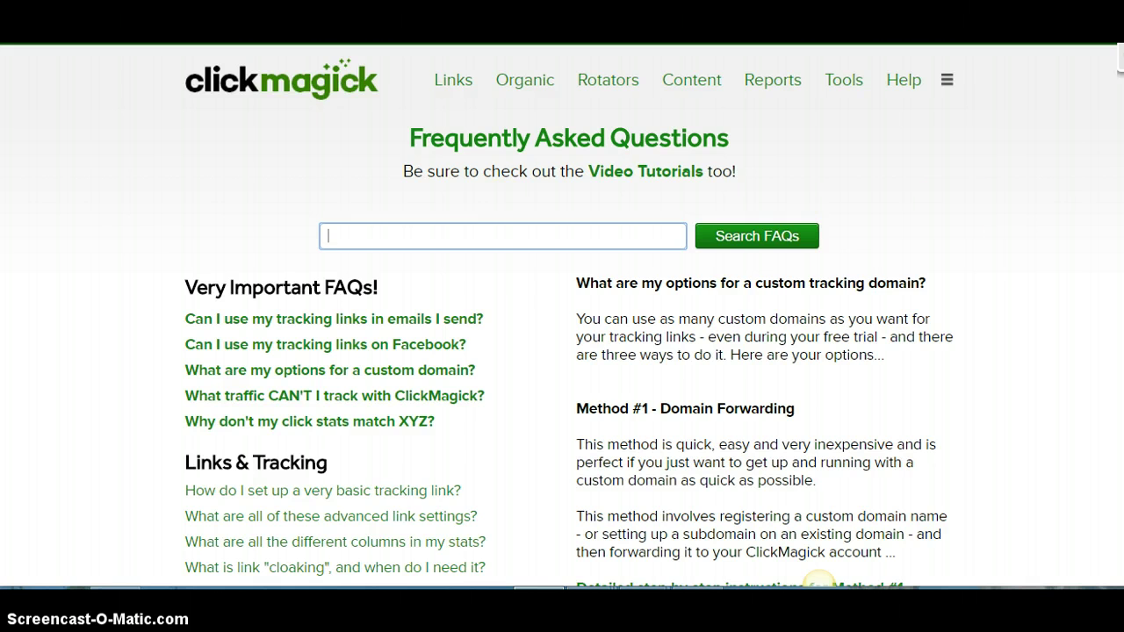
scroll(818, 581, "down", 1)
scroll(819, 581, "up", 1)
scroll(819, 581, "down", 3)
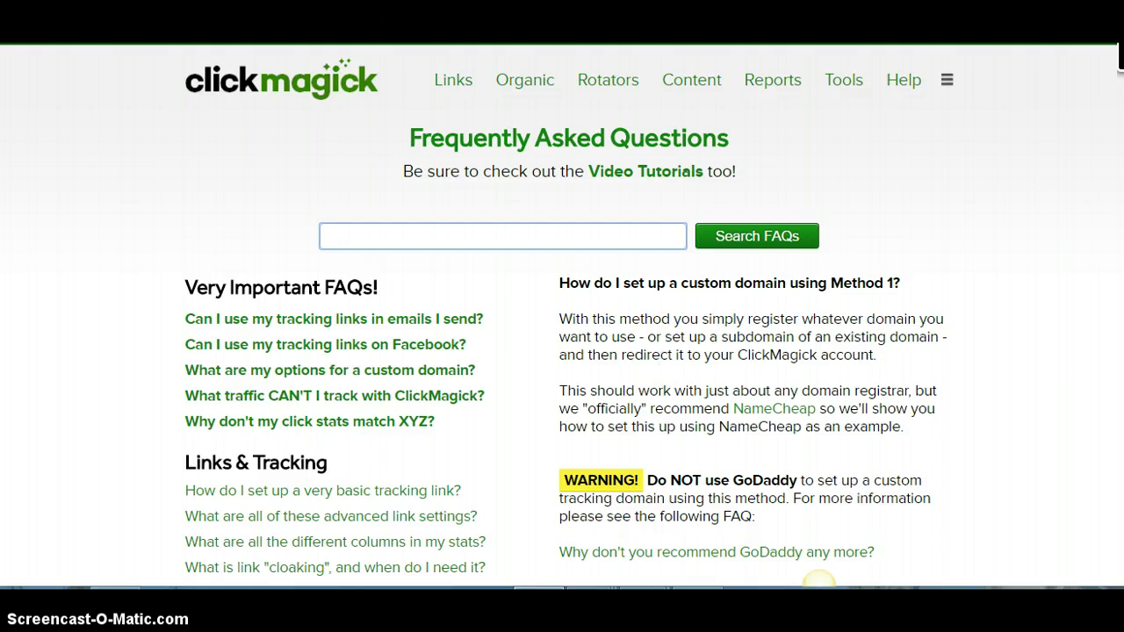
Step: Copy the ClickMagick account URL for regular tracking links and split tests from the Method 1 instructions
scroll(1120, 55, "down", 4)
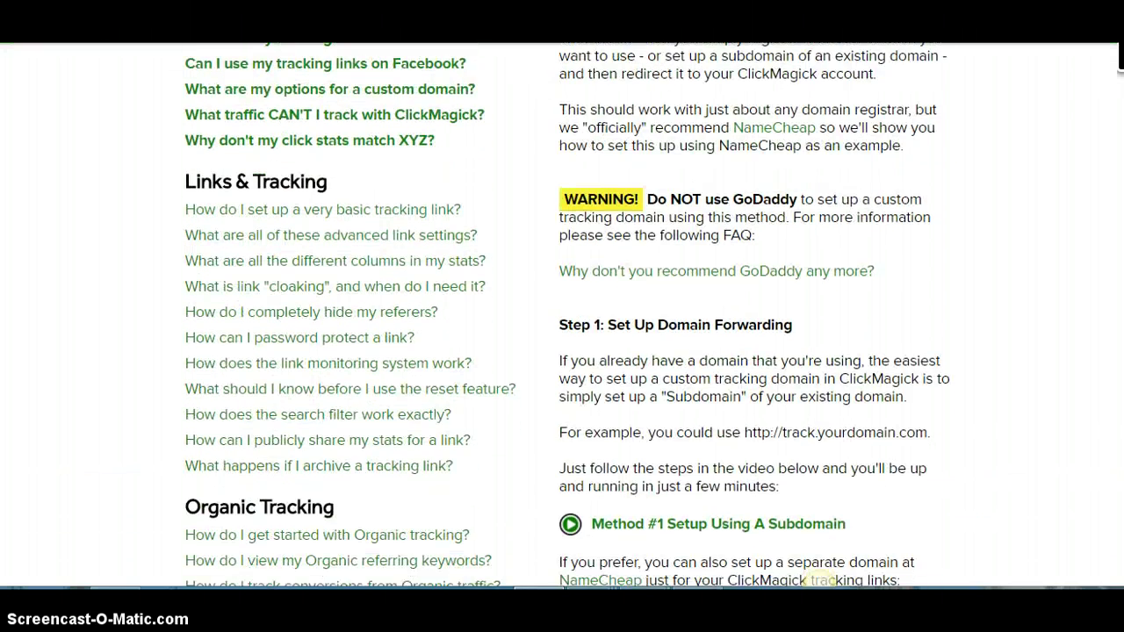
scroll(1120, 54, "down", 3)
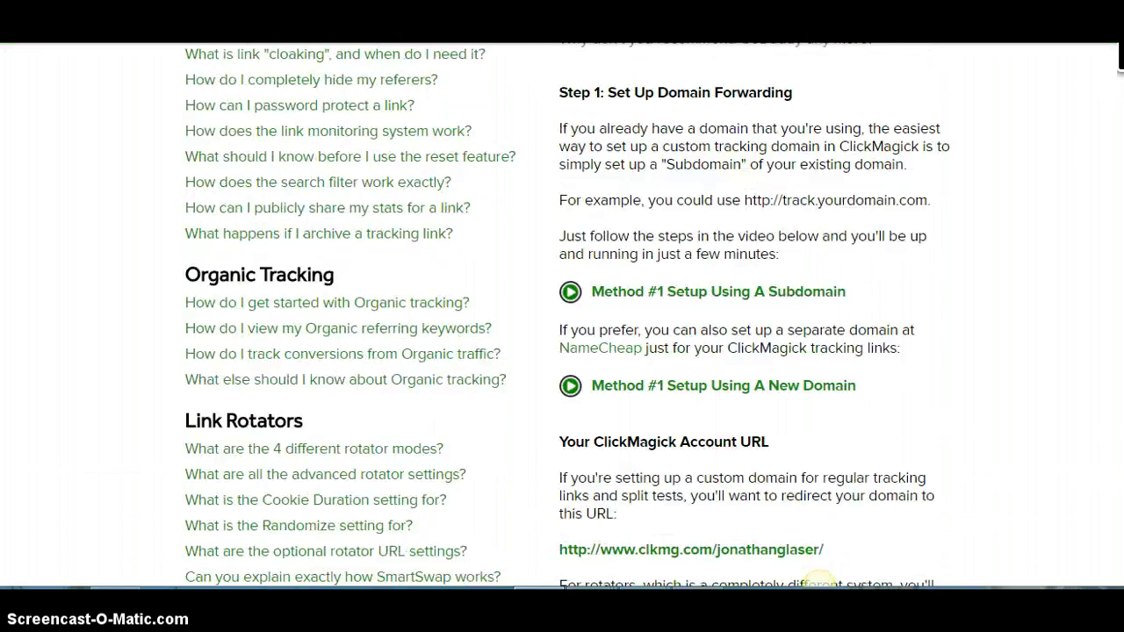
scroll(818, 579, "down", 1)
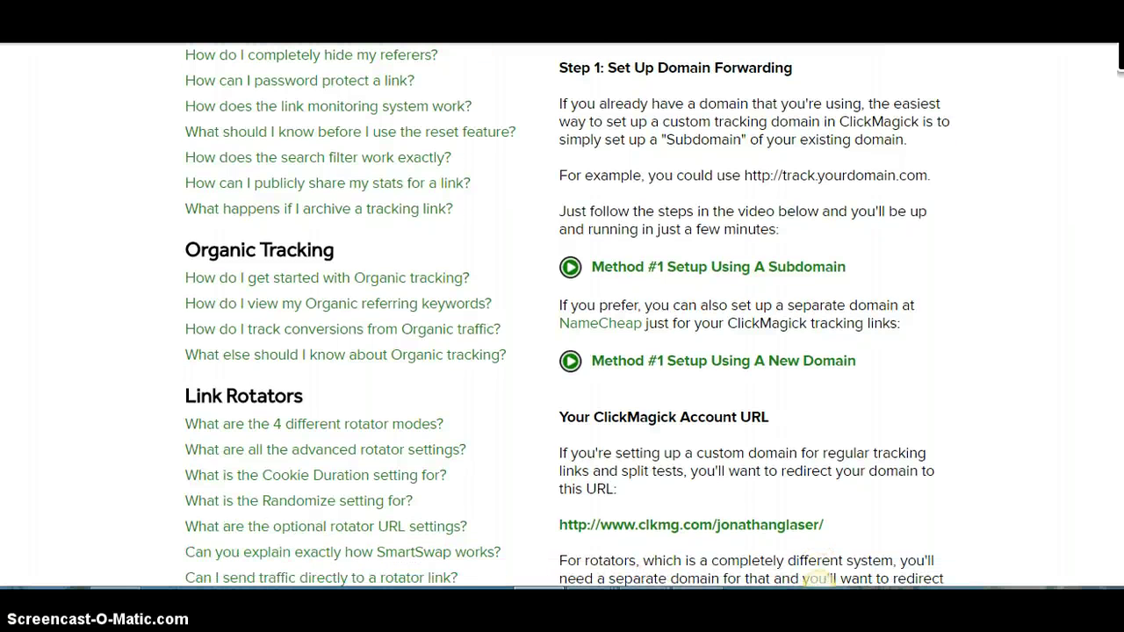
scroll(819, 578, "down", 3)
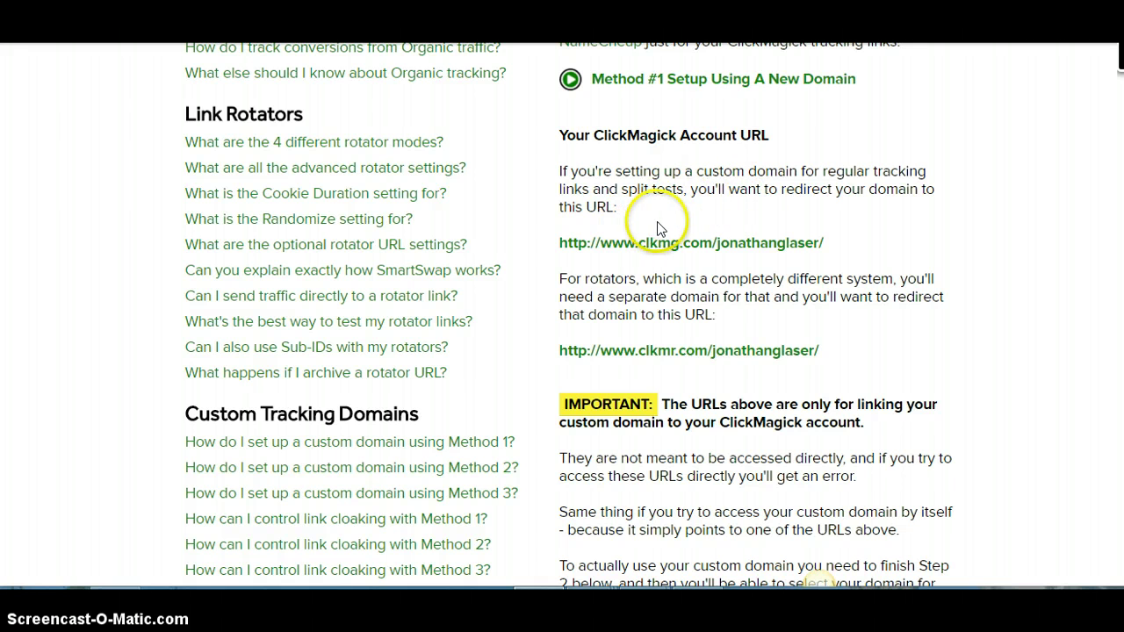
left_click_drag(850, 244, 556, 238)
right_click(576, 247)
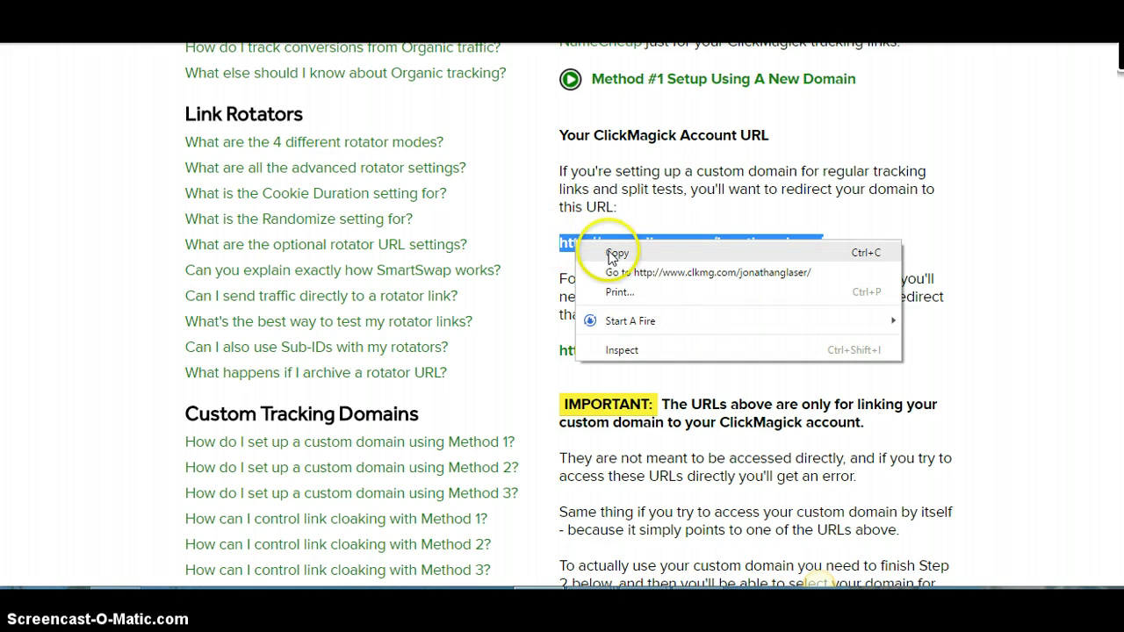
left_click(606, 251)
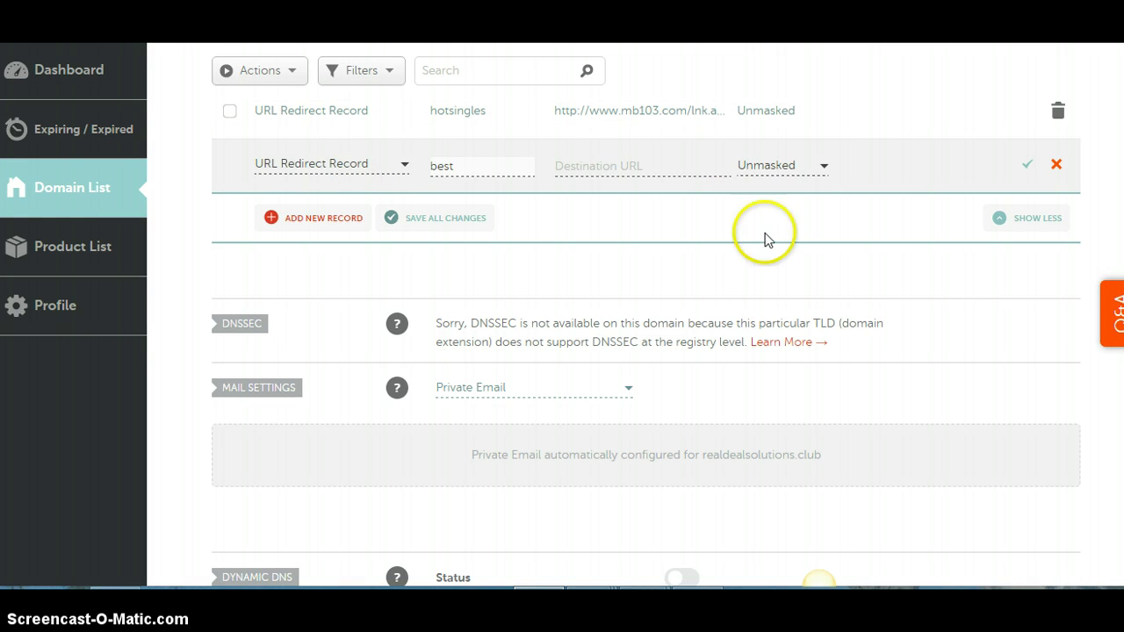
Step: In Namecheap, paste the copied account URL as the "best" record's destination, keep it Unmasked and save the record
left_click(597, 169)
key("ctrl+v")
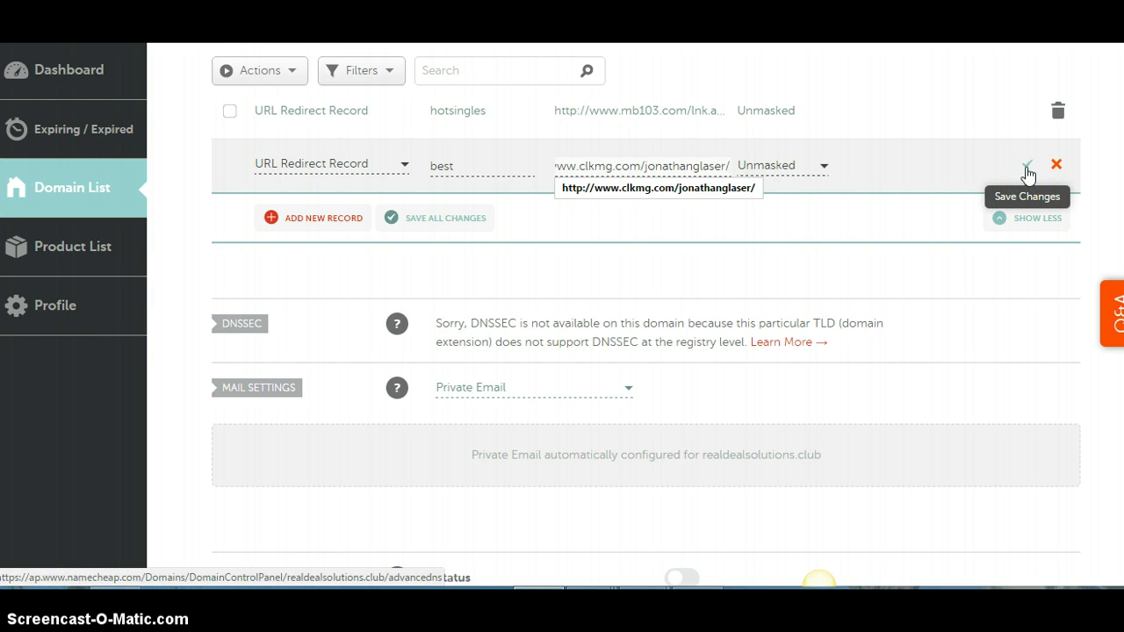
left_click(1027, 169)
left_click(1027, 168)
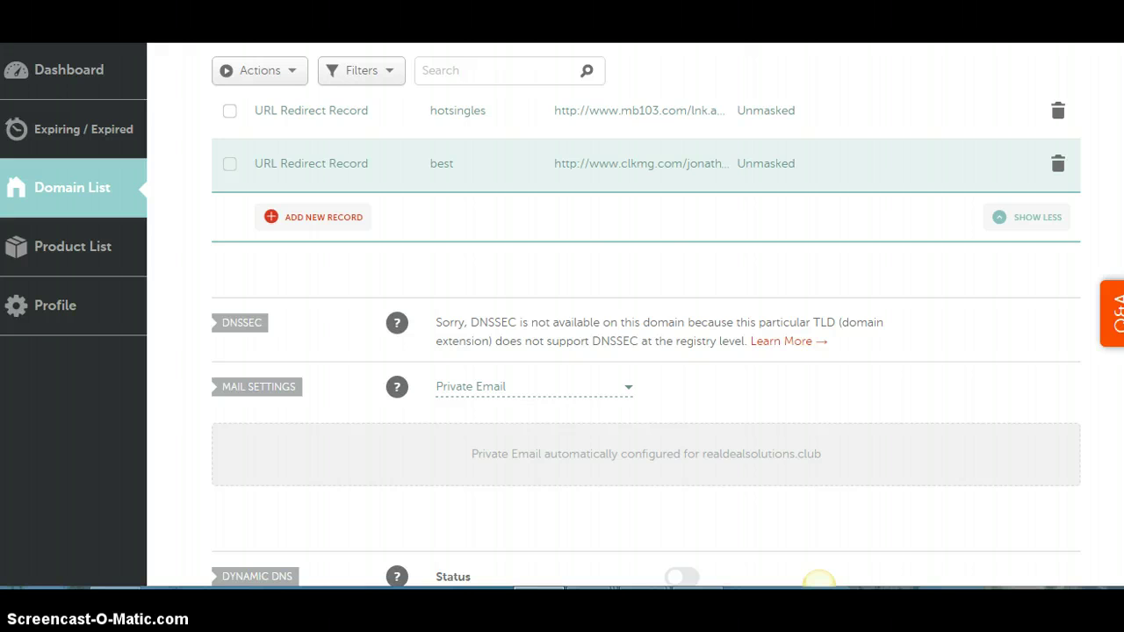
scroll(998, 263, "up", 2)
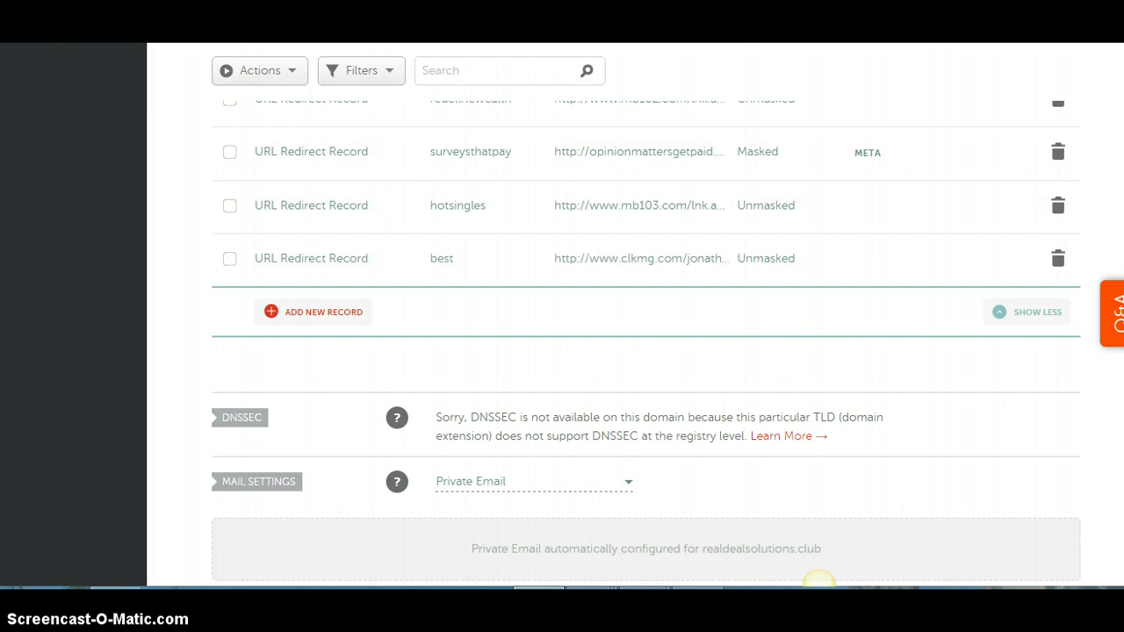
Step: Switch back to the ClickMagick FAQ and return to the Domain Manager
left_click(818, 584)
key("ctrl+plus")
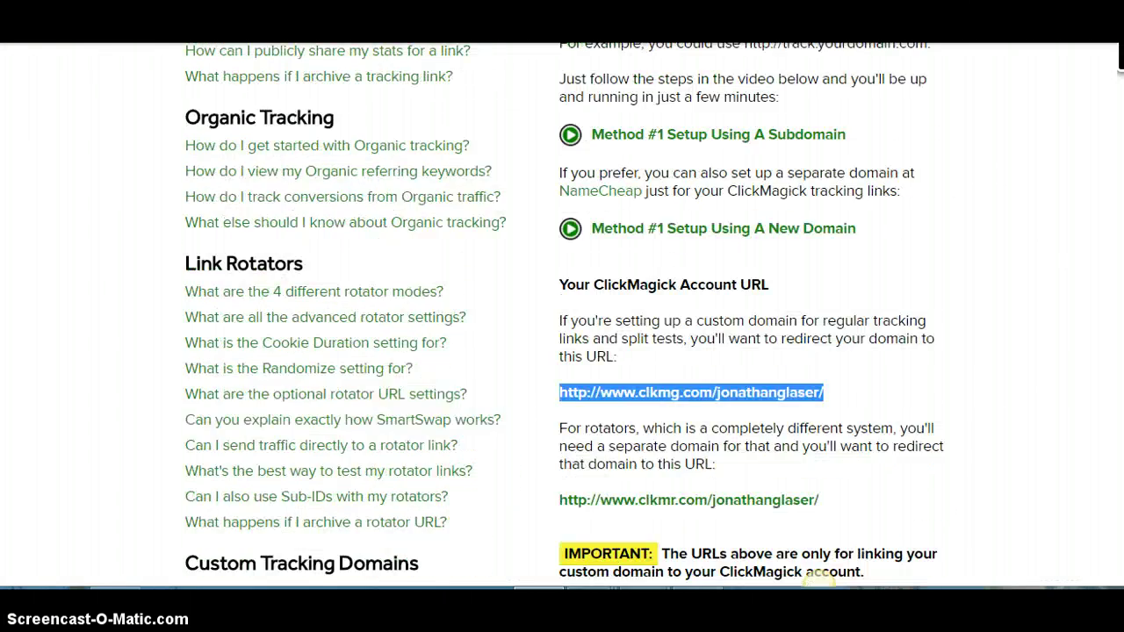
scroll(817, 578, "up", 3)
scroll(818, 578, "up", 5)
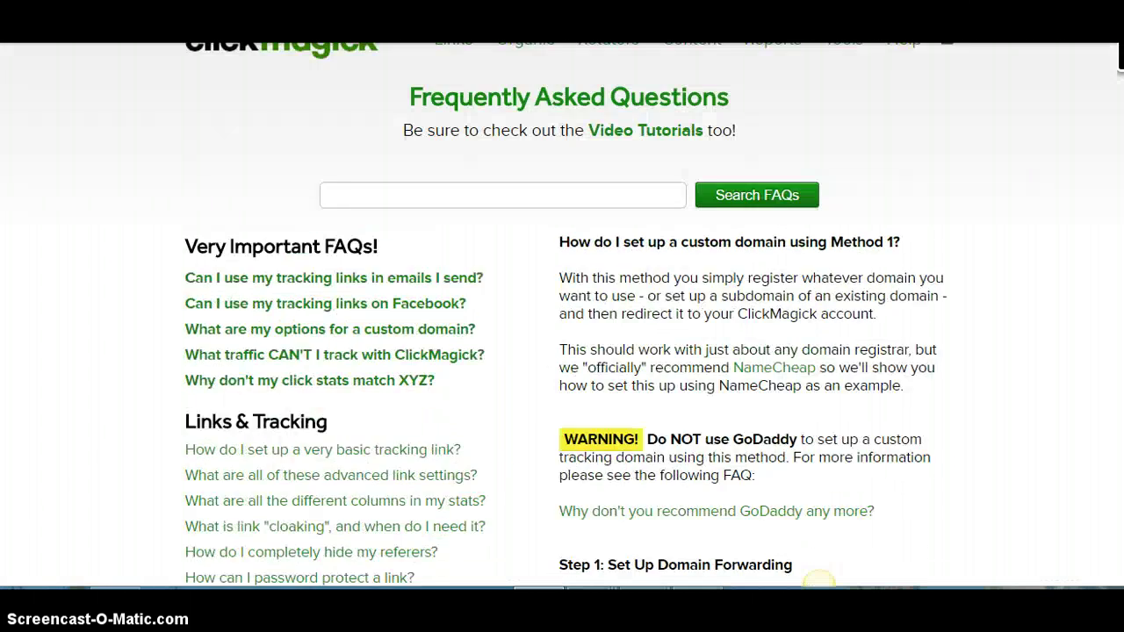
scroll(818, 579, "down", 5)
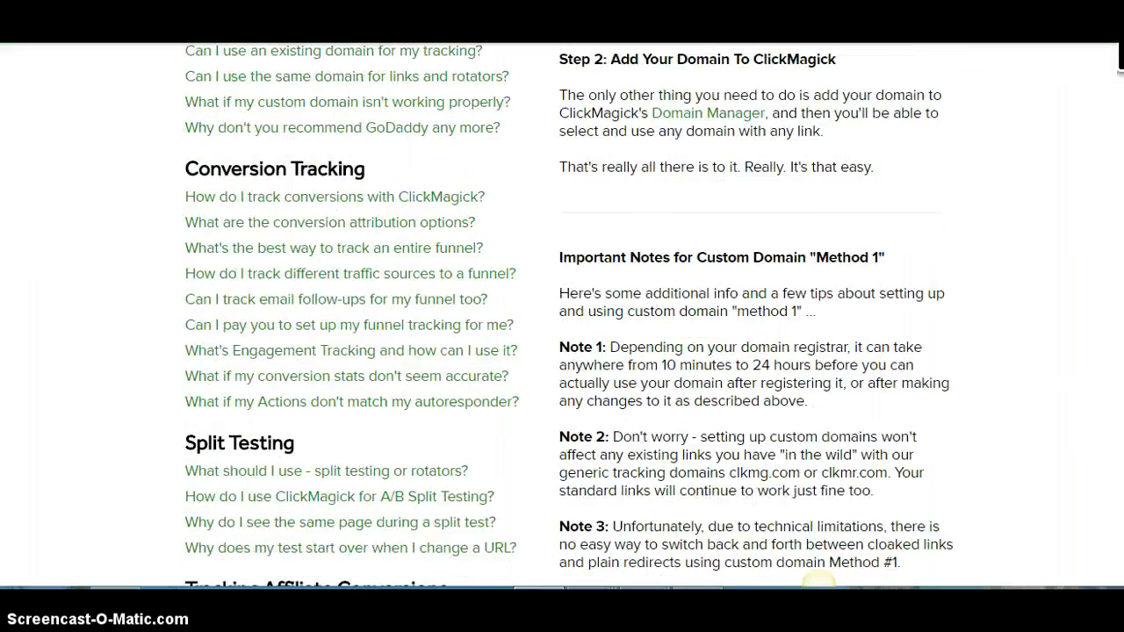
scroll(817, 579, "up", 3)
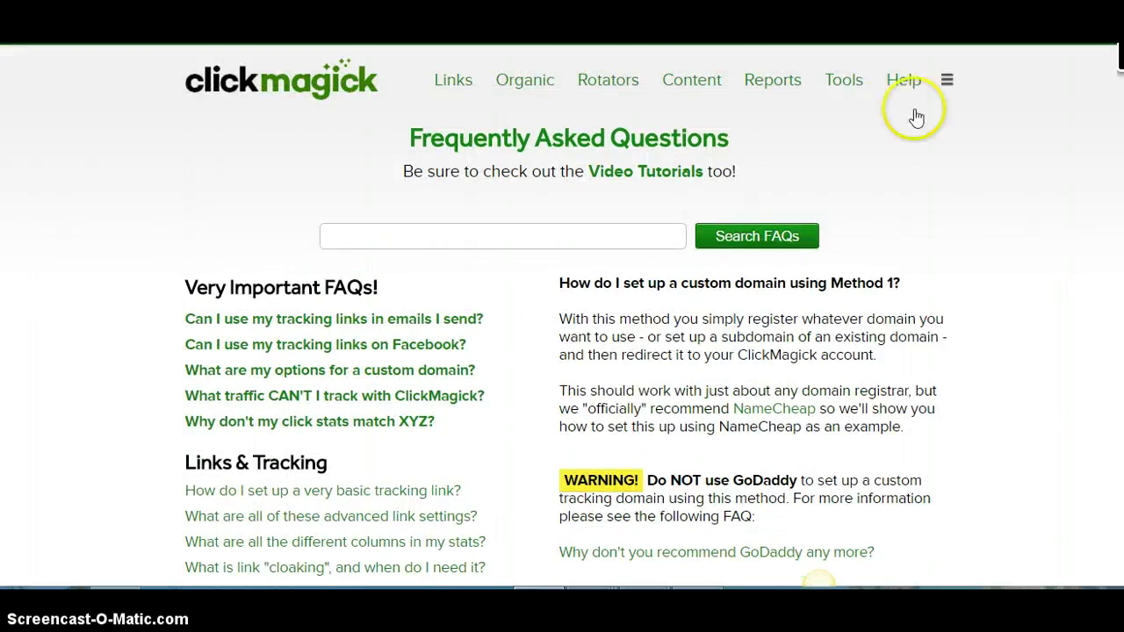
left_click(848, 83)
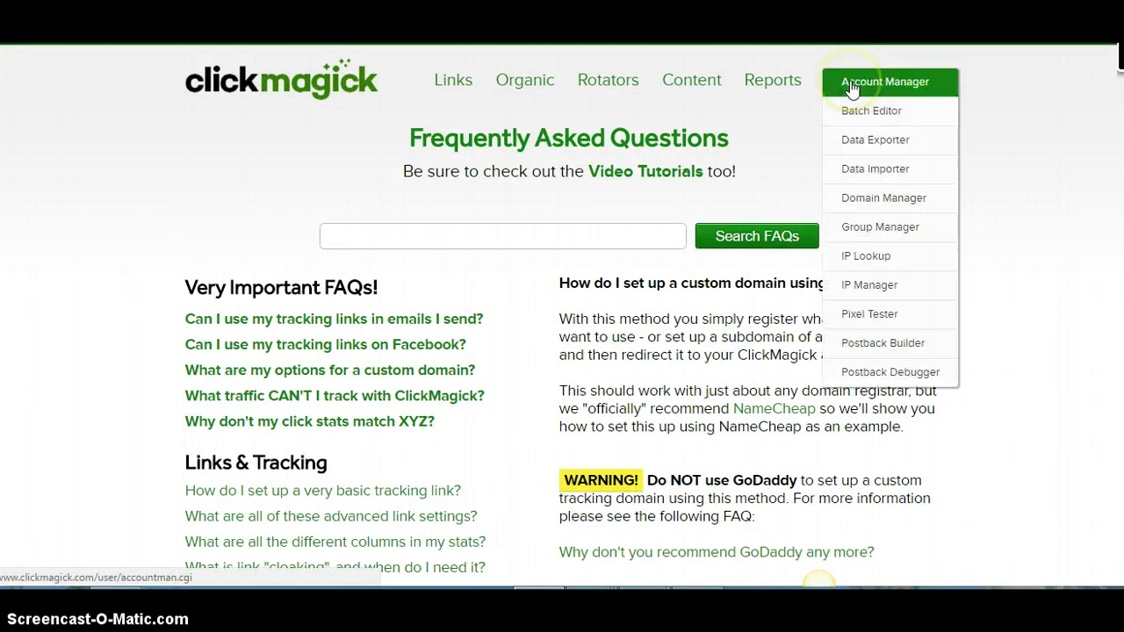
left_click(856, 200)
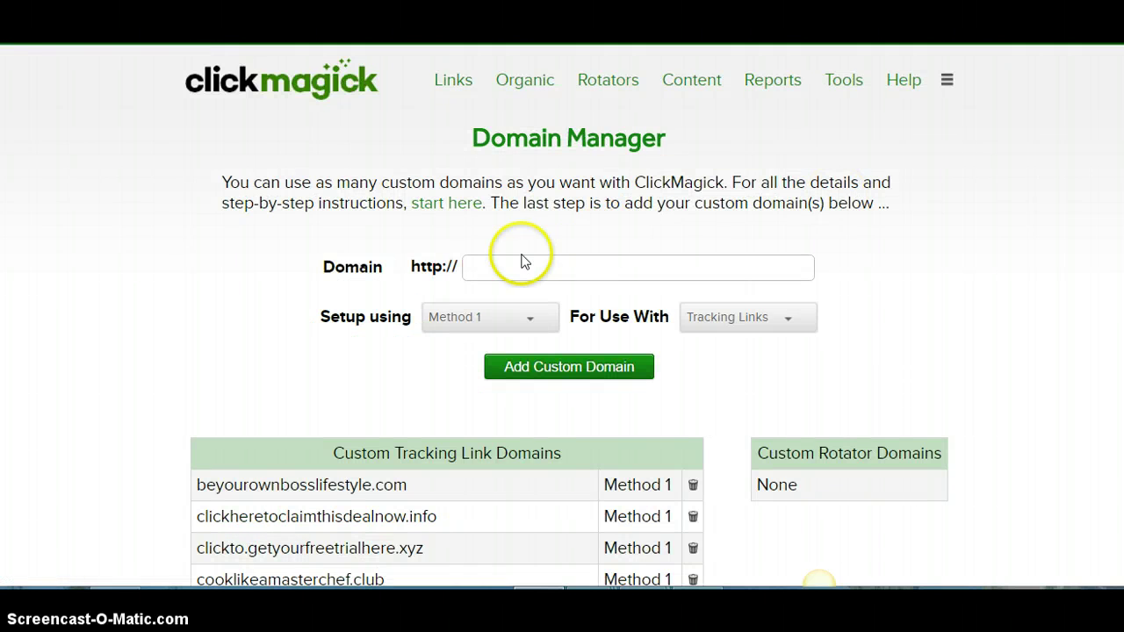
Step: Enter best.realdealsolutions.club as the custom domain, copying the main domain name from its Namecheap page
left_click(479, 272)
type("best")
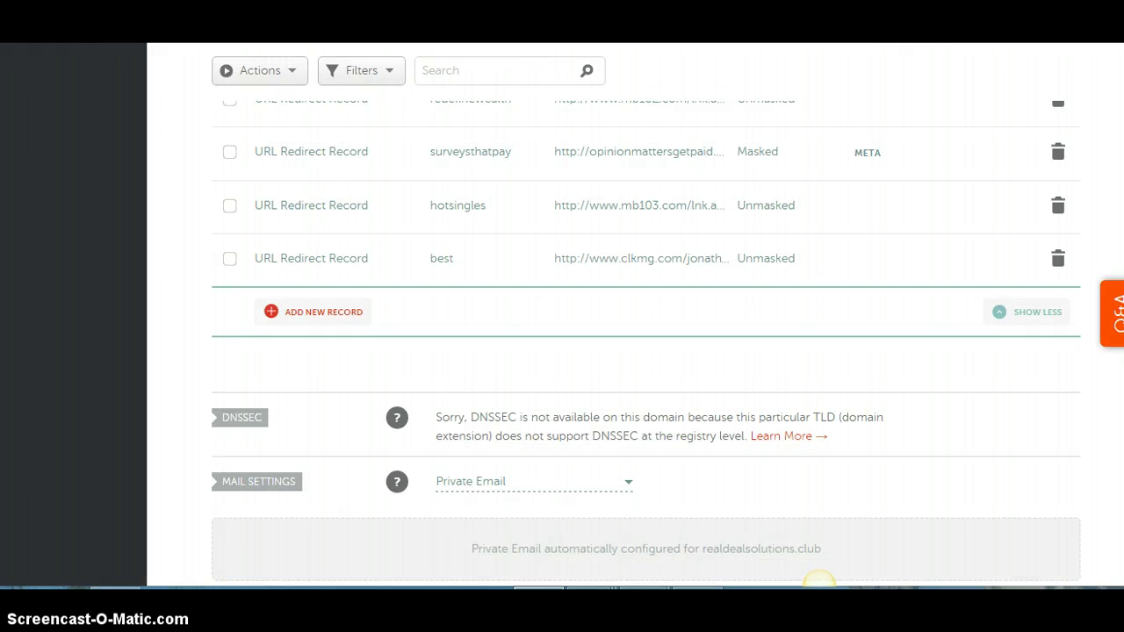
scroll(818, 580, "up", 20)
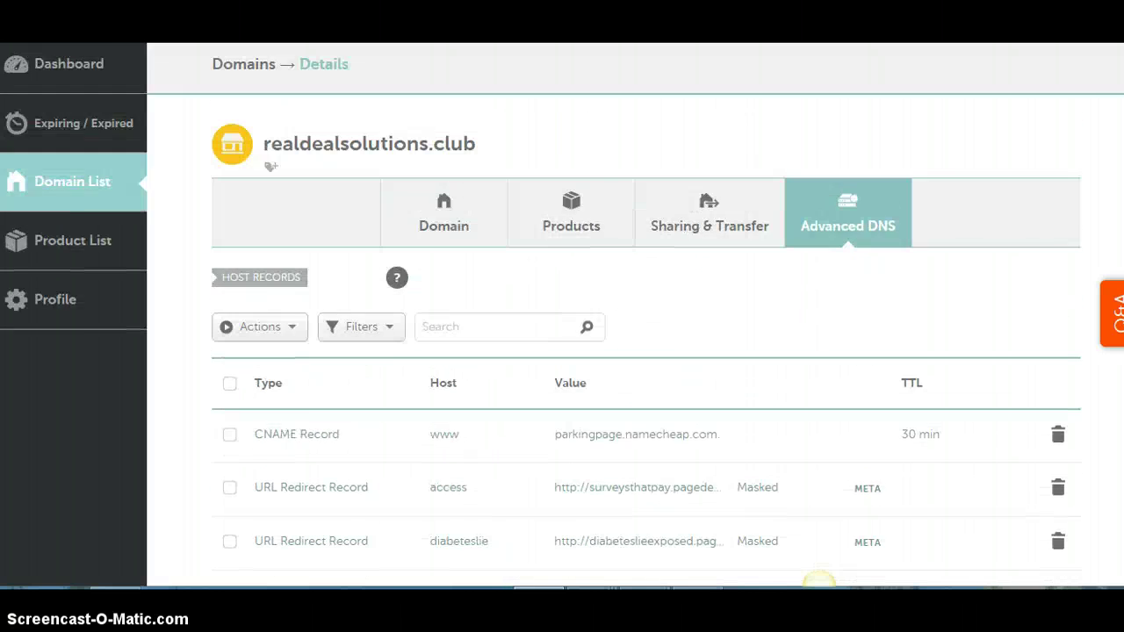
left_click_drag(478, 227, 266, 227)
right_click(274, 230)
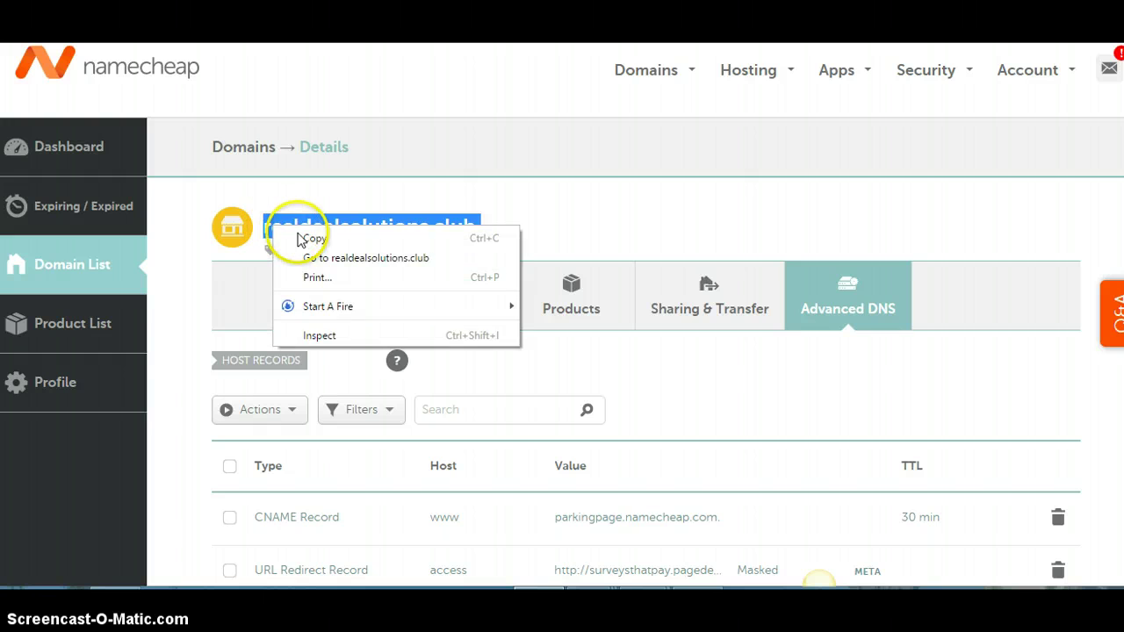
left_click(303, 241)
key("alt+Tab")
left_click(553, 204)
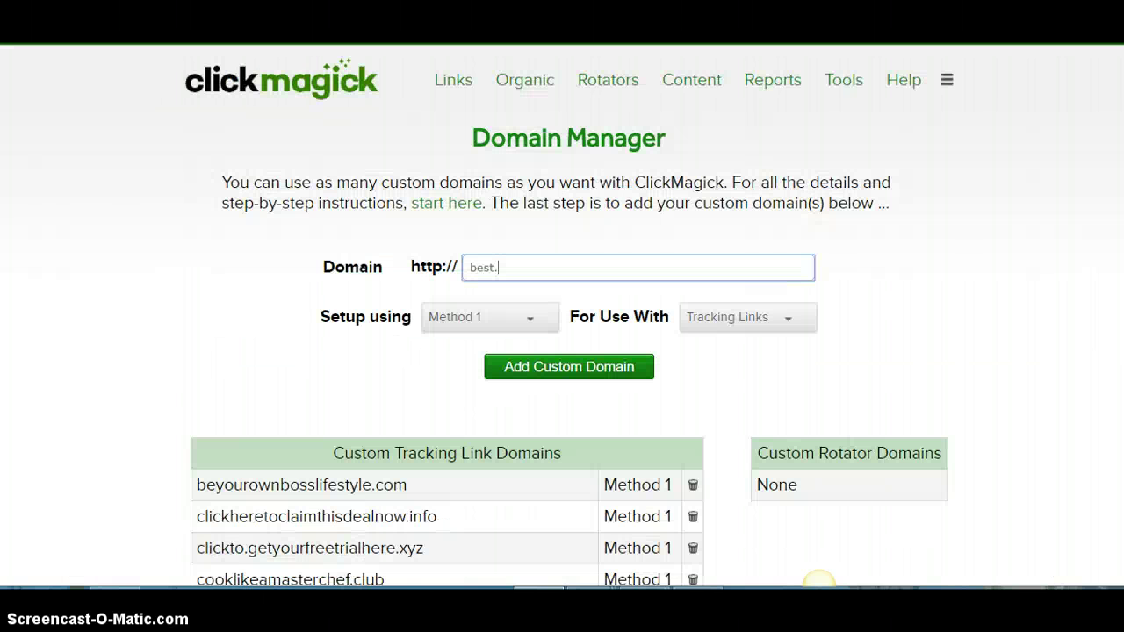
key("ctrl+v")
Step: Submit the custom domain with Method 1 for Tracking Links, go back to the form and submit it again
left_click(532, 321)
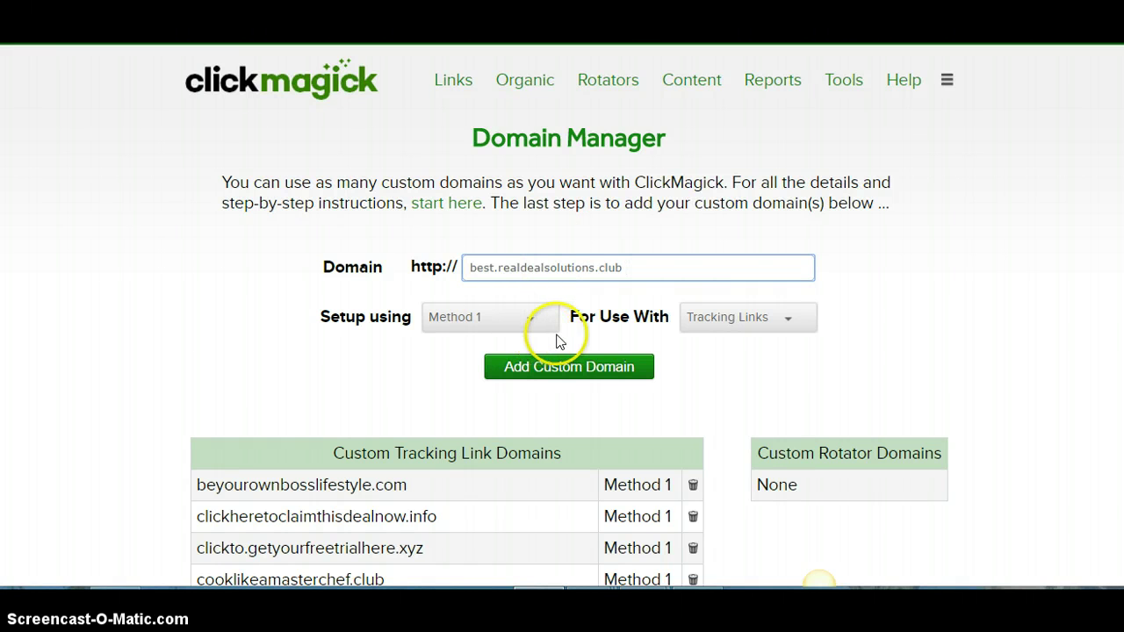
left_click(554, 376)
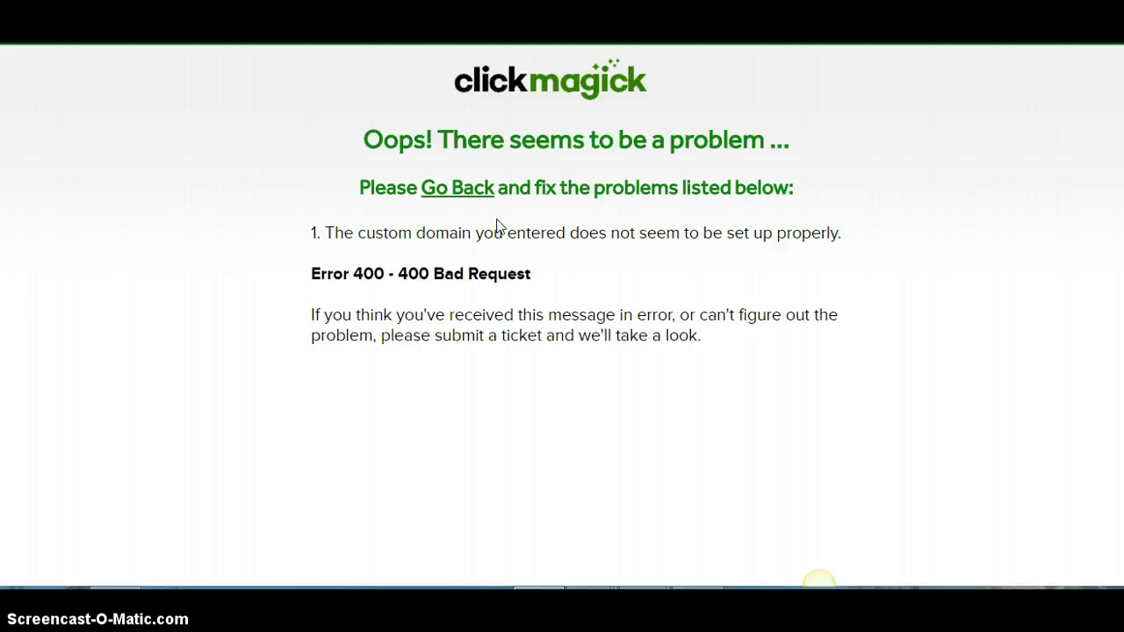
left_click(453, 201)
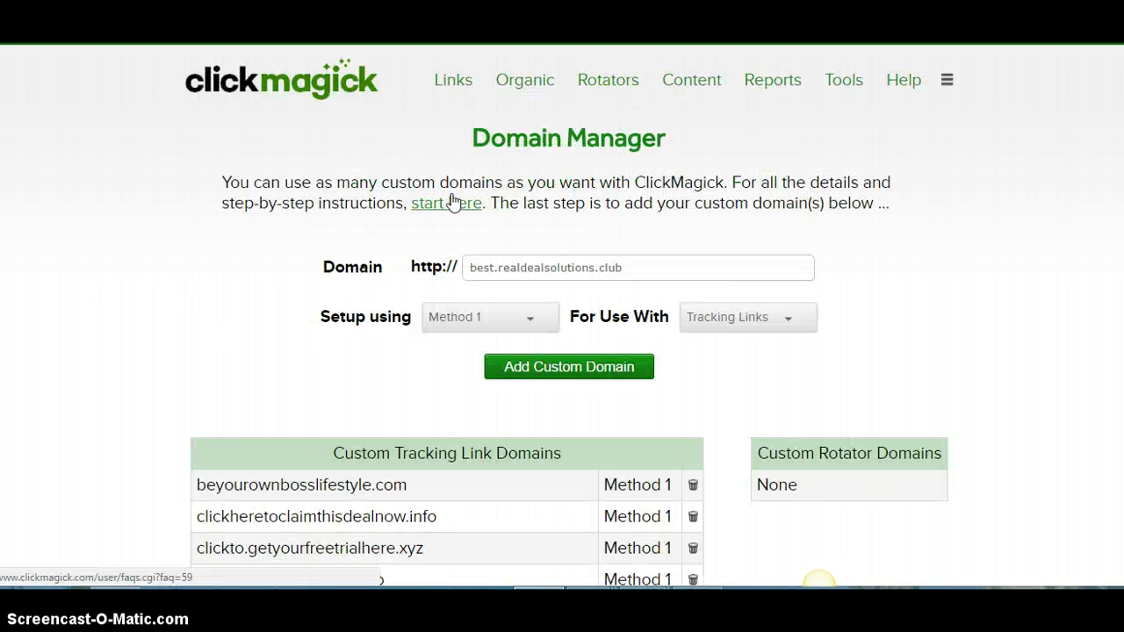
left_click(571, 379)
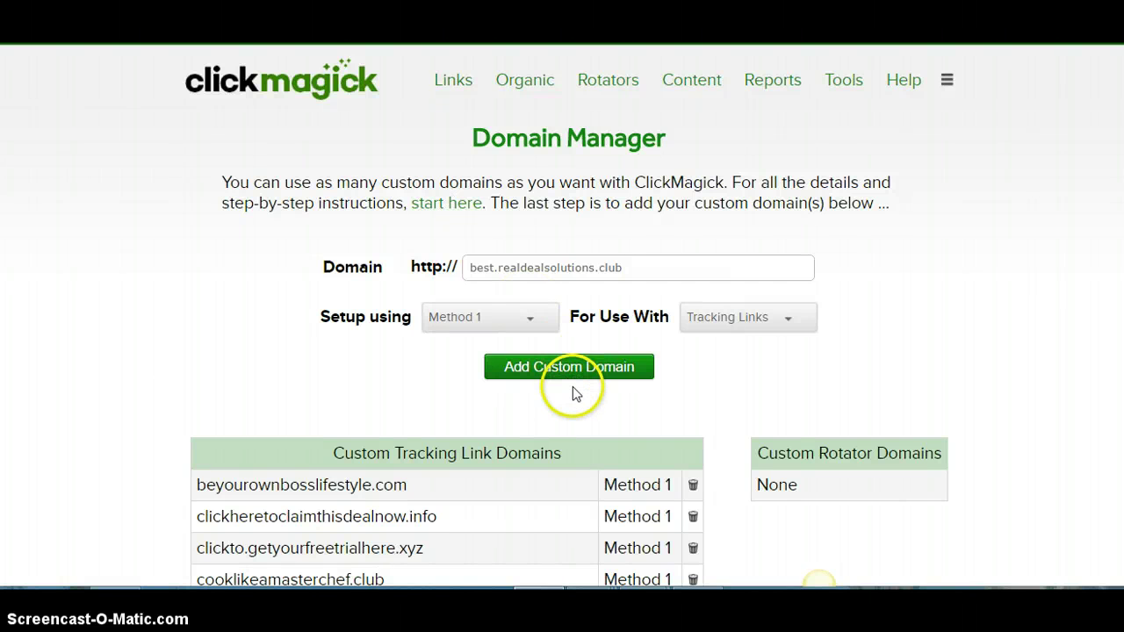